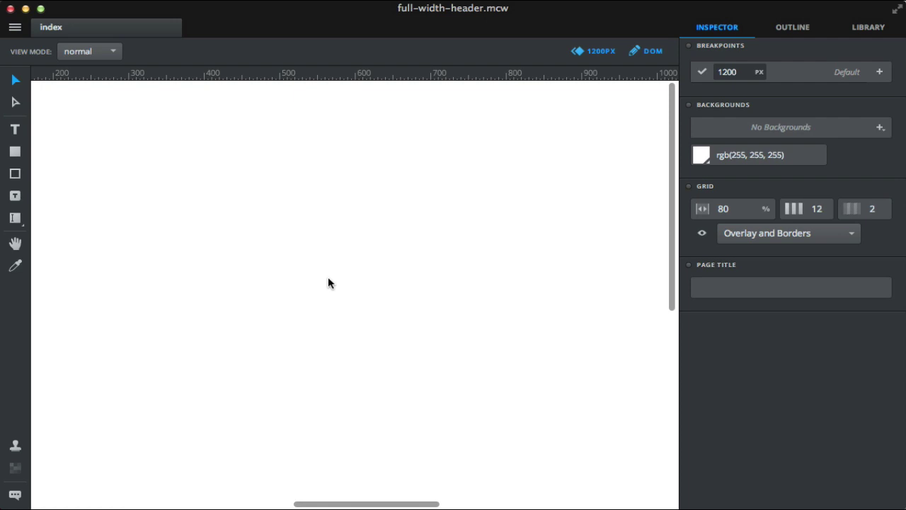
Step: Change the breakpoint width in the Inspector from 1200 to 600 px
double_click(724, 72)
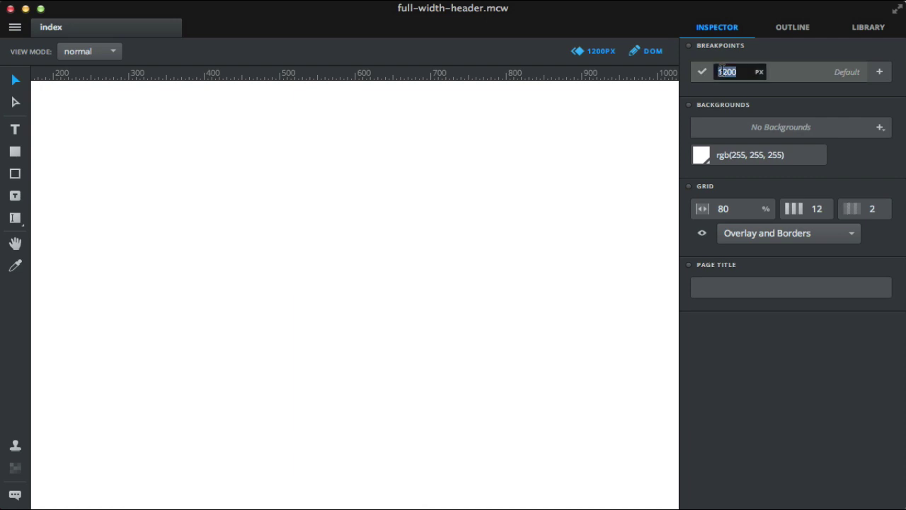
text(600)
key(Return)
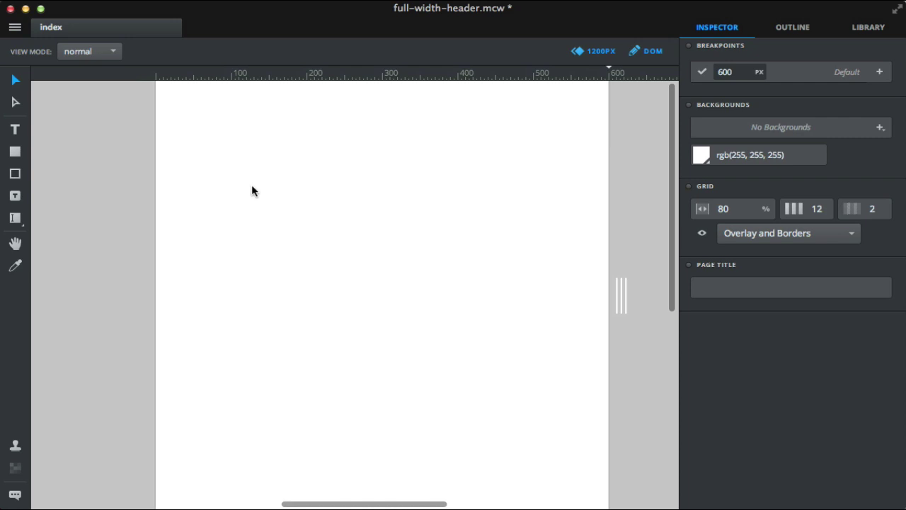
Step: Draw a box near the top of the page and make it span the full 600 px width
key(r)
drag(184, 140, 564, 191)
key(super)
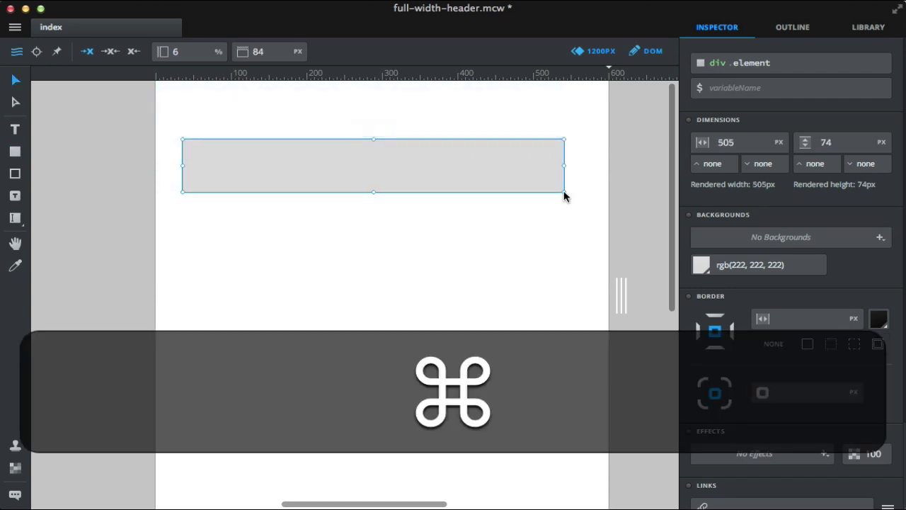
key(super+e)
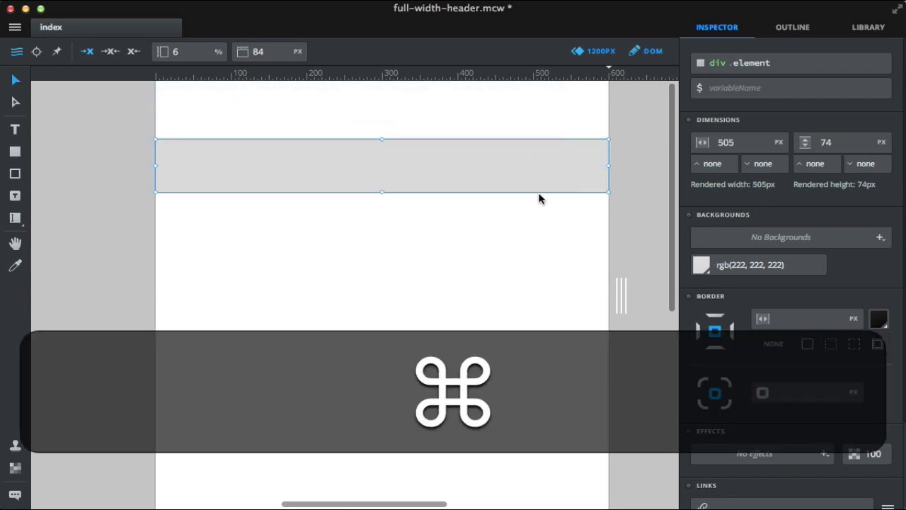
click(489, 198)
click(469, 177)
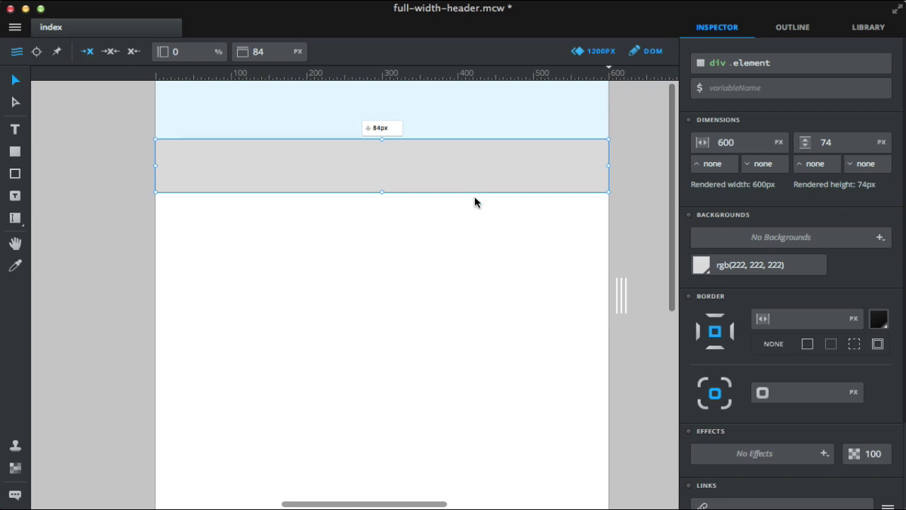
Step: Fill the header box with the red background swatch
click(702, 266)
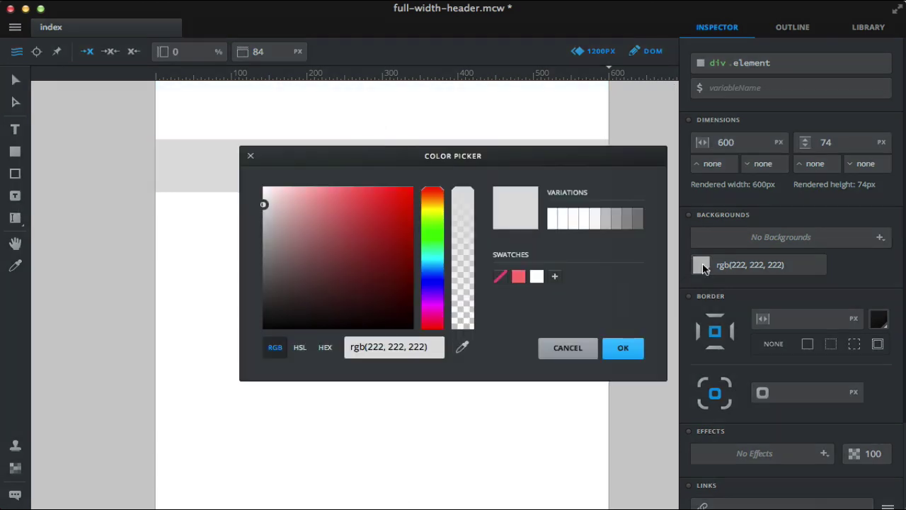
click(520, 276)
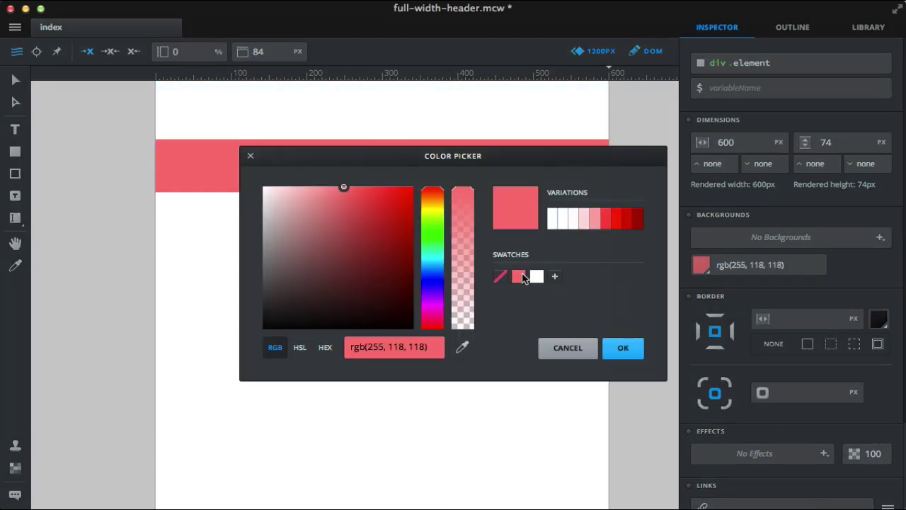
click(622, 347)
click(340, 278)
Step: Add a text box across the red header and paste in the heading 'Full width header in Macaw'
key(t)
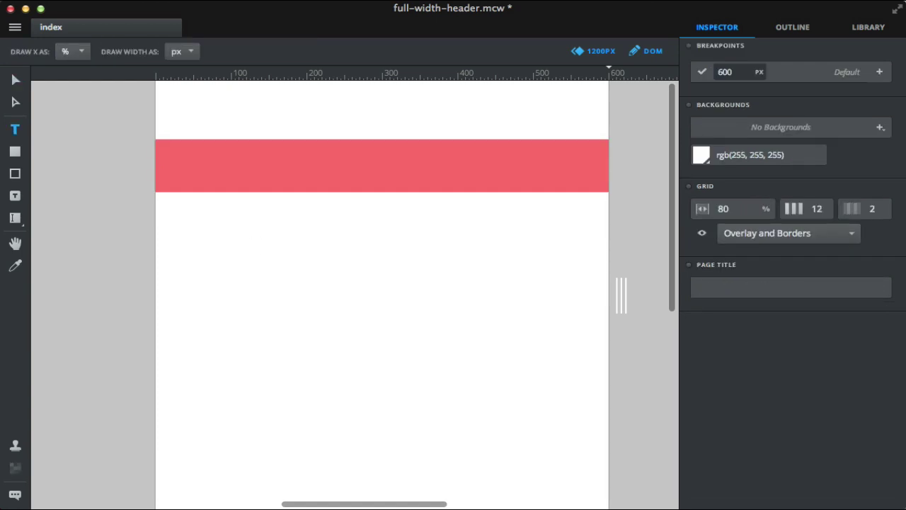
drag(171, 154, 377, 196)
drag(434, 201, 569, 177)
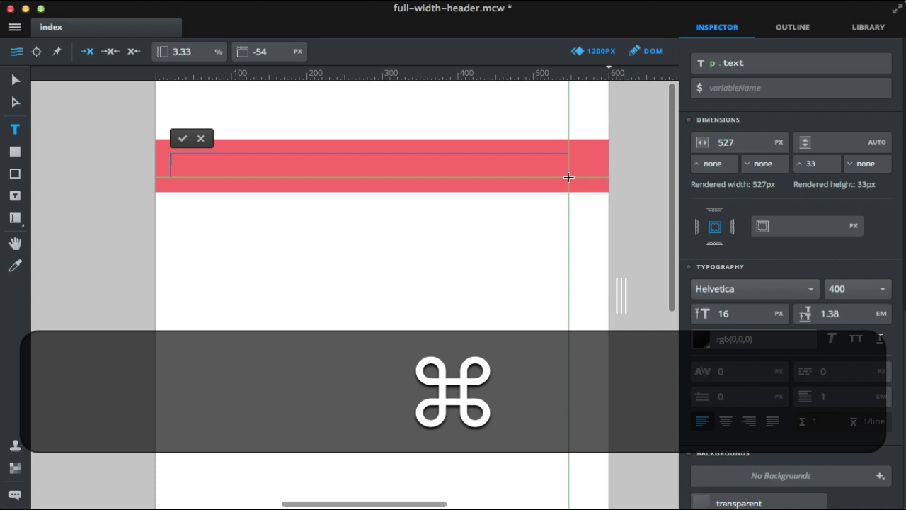
text(Full width header in Macaw)
key(super+Return)
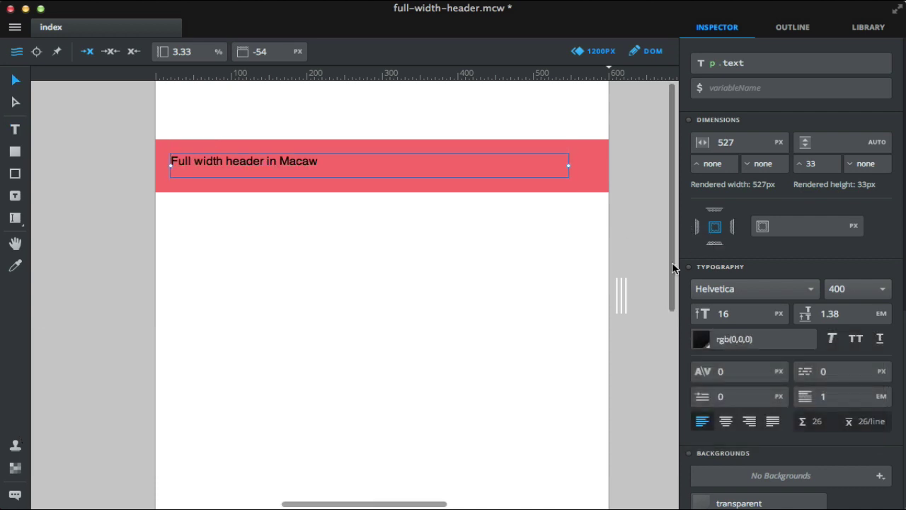
Step: Style the heading in Lato at weight 700 with white text colour
click(713, 295)
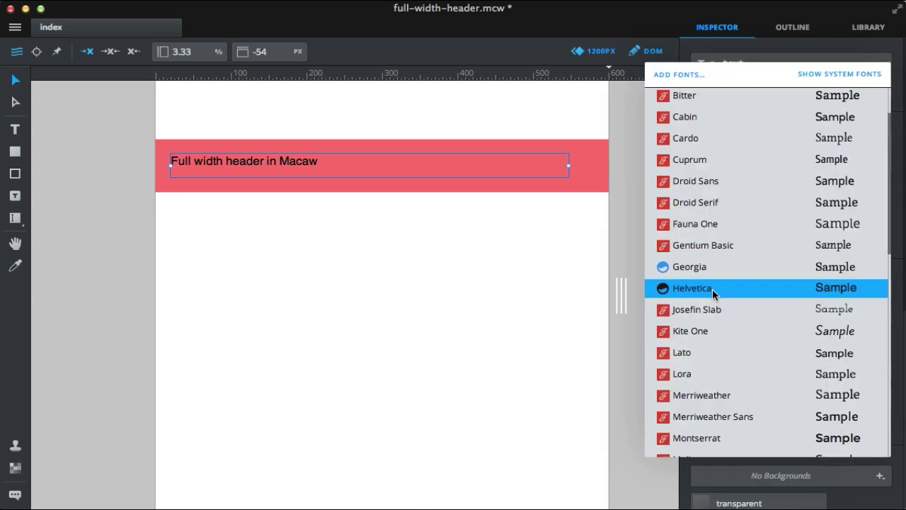
scroll(712, 398, down, 12)
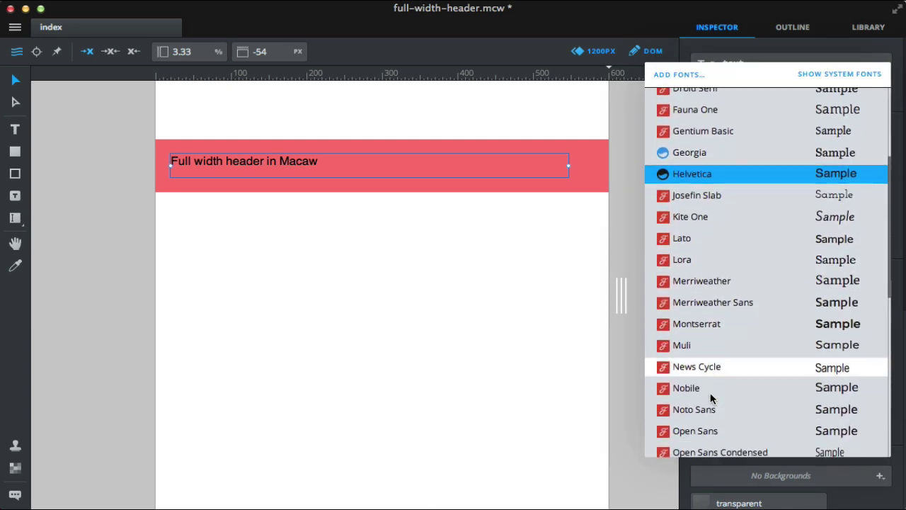
scroll(712, 398, up, 10)
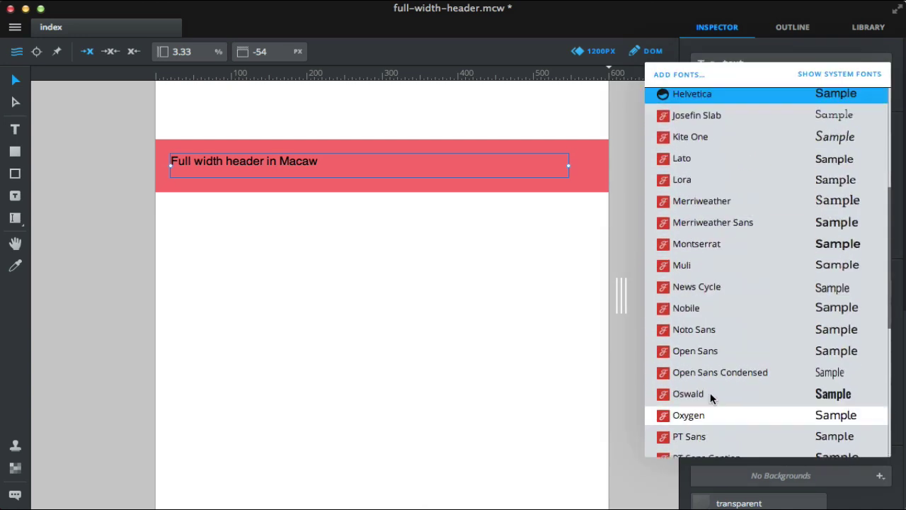
click(698, 311)
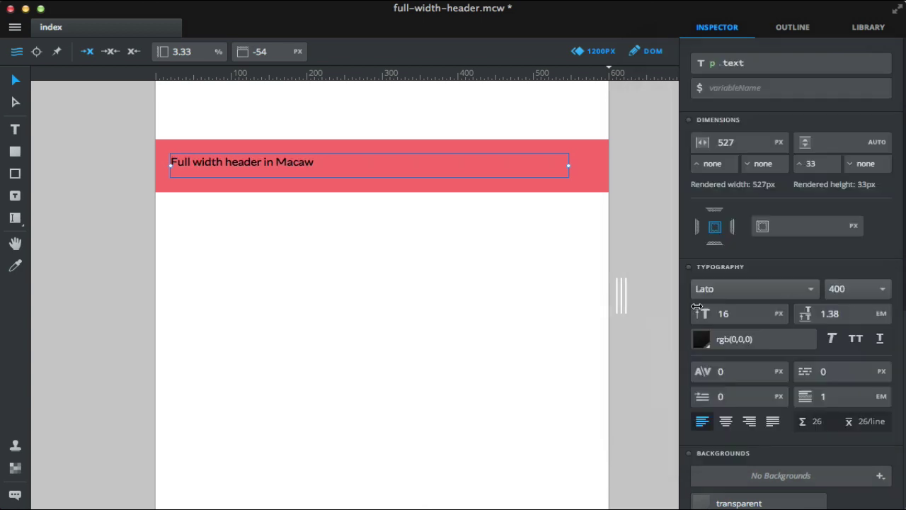
click(849, 288)
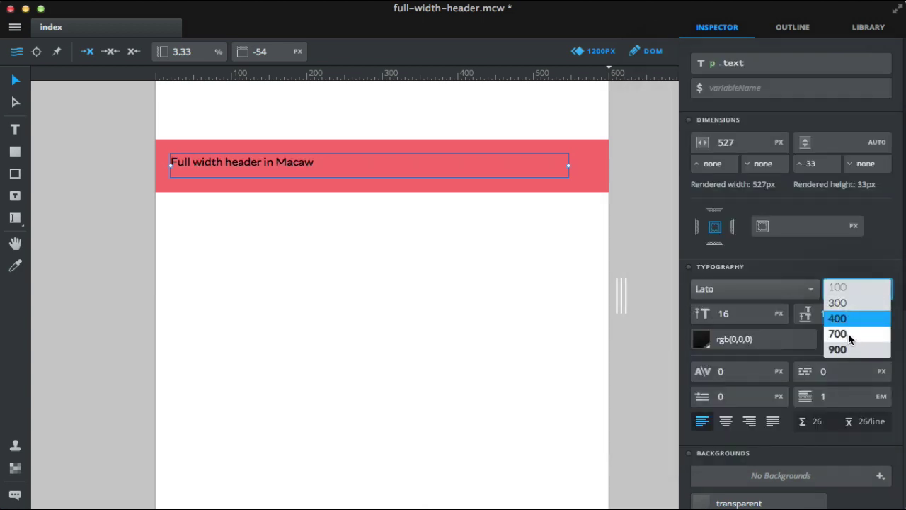
click(850, 333)
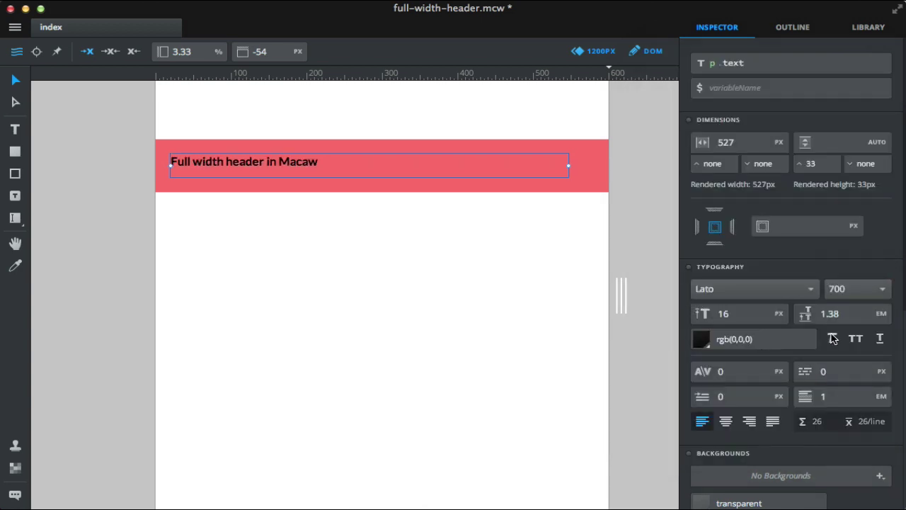
click(703, 338)
click(536, 276)
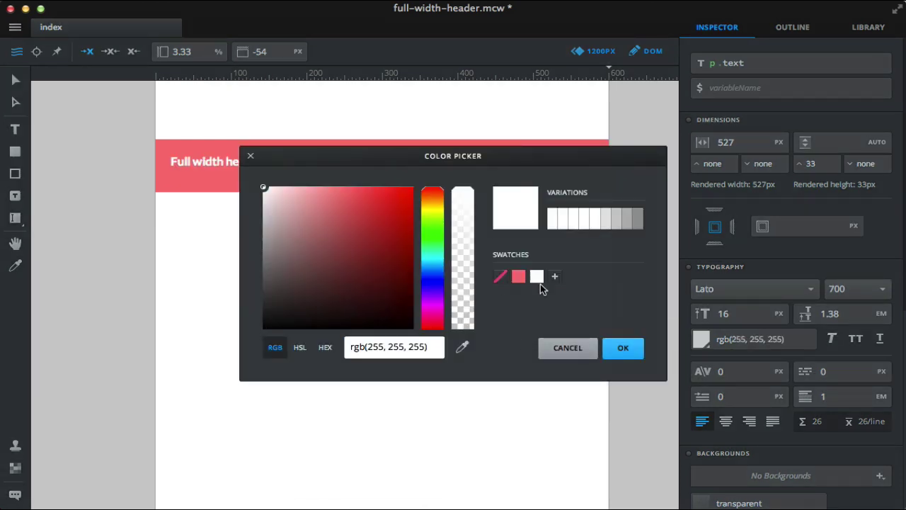
click(620, 347)
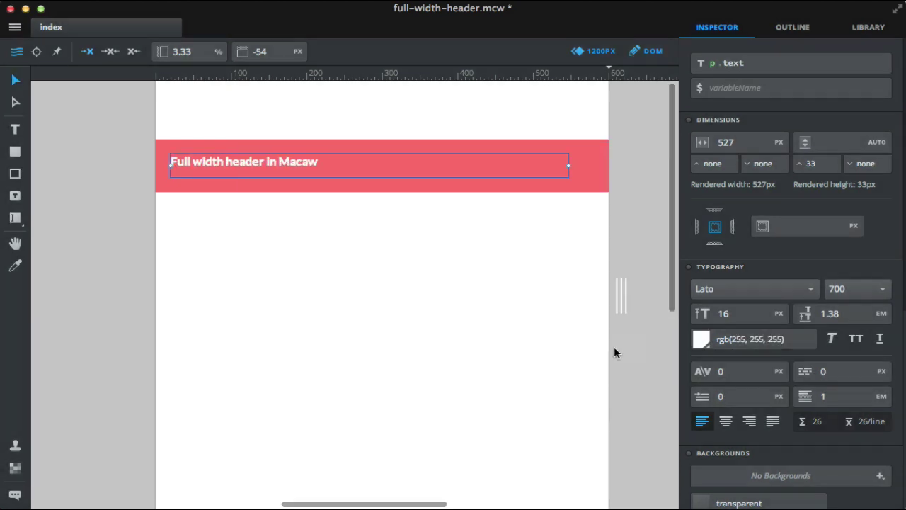
Step: Set the heading font size to 32 px and nudge it up within the header
click(723, 314)
text(25)
key(Up)
key(Up)
key(Up)
key(Up)
key(Up)
key(Up)
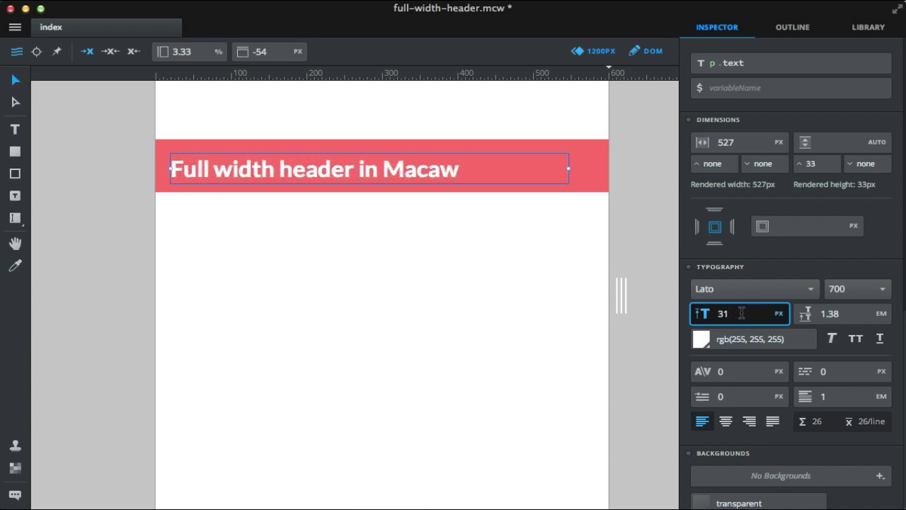
key(Up)
key(Return)
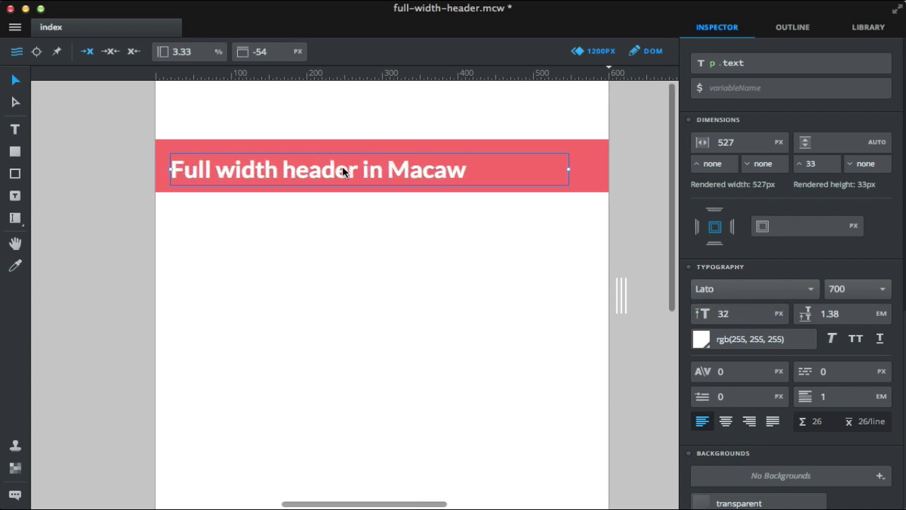
key(Up)
key(Up)
key(Up)
key(Up)
key(Up)
key(Up)
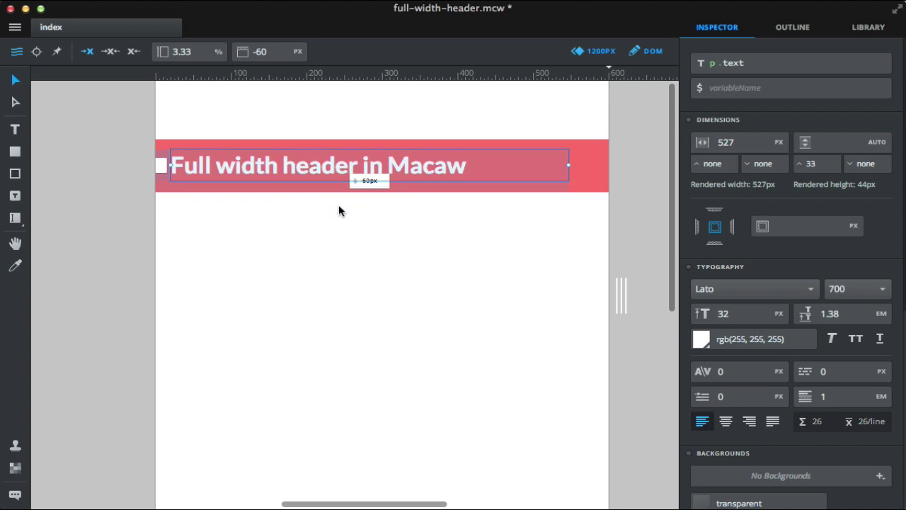
click(339, 211)
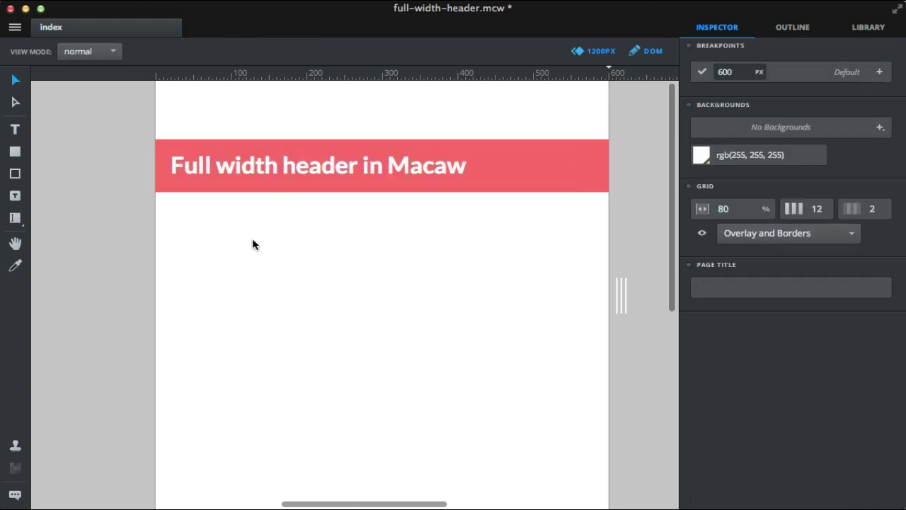
Step: Stretch the heading text box to the full 600 px page width with ⌘E
click(227, 172)
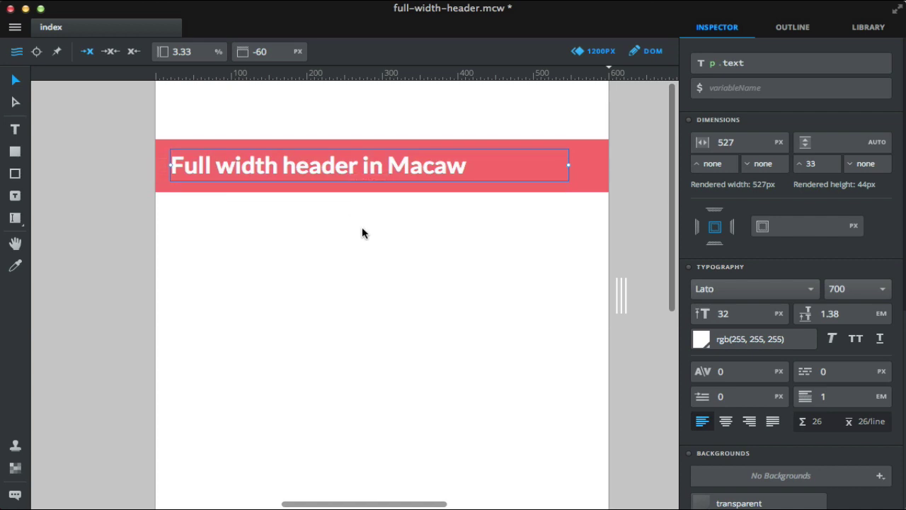
key(super+e)
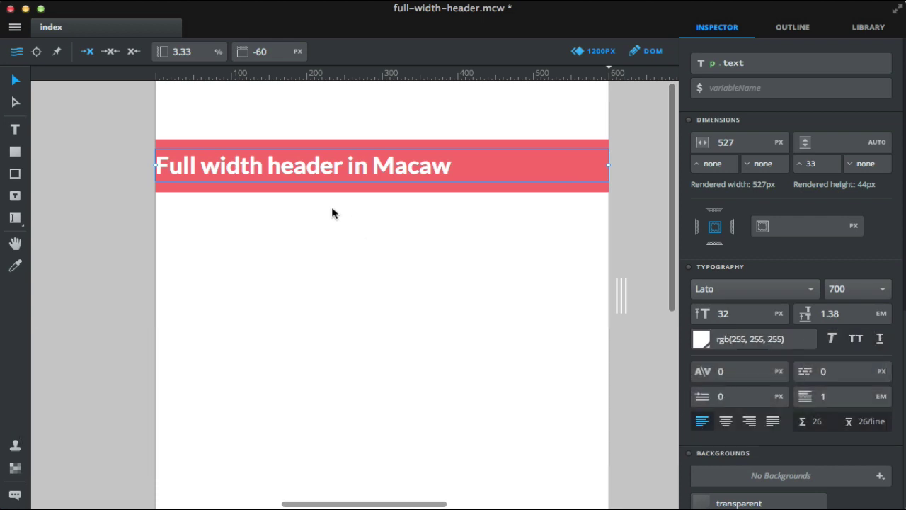
click(305, 223)
click(311, 170)
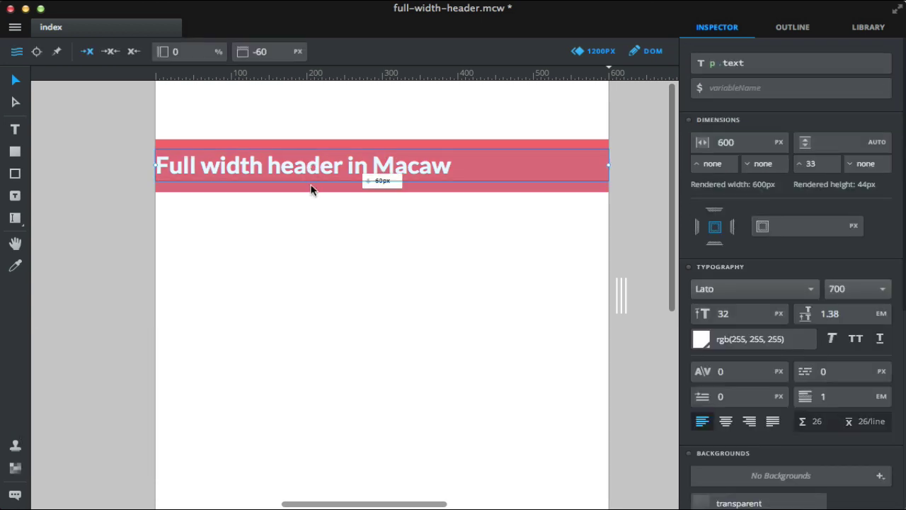
click(310, 206)
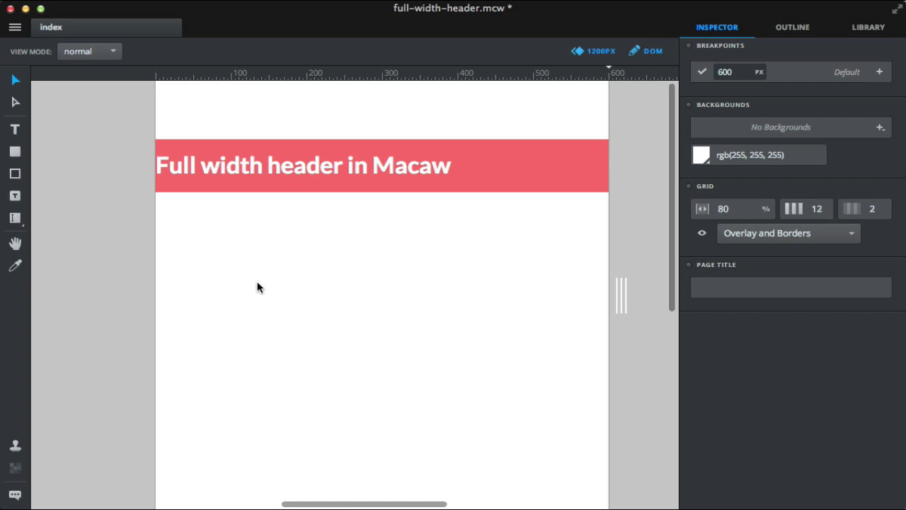
Step: Add a full-width text box below the header holding three lorem ipsum paragraphs via 'lorem3p'
key(t)
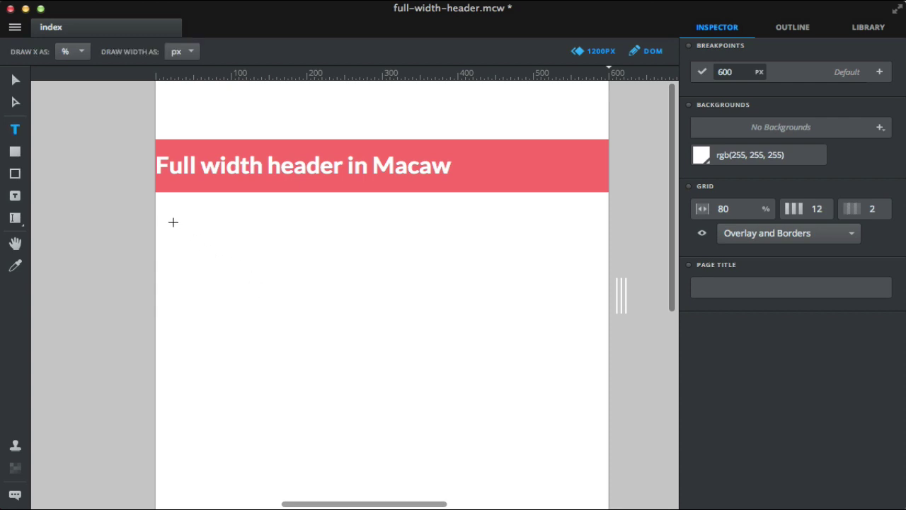
drag(172, 223, 561, 330)
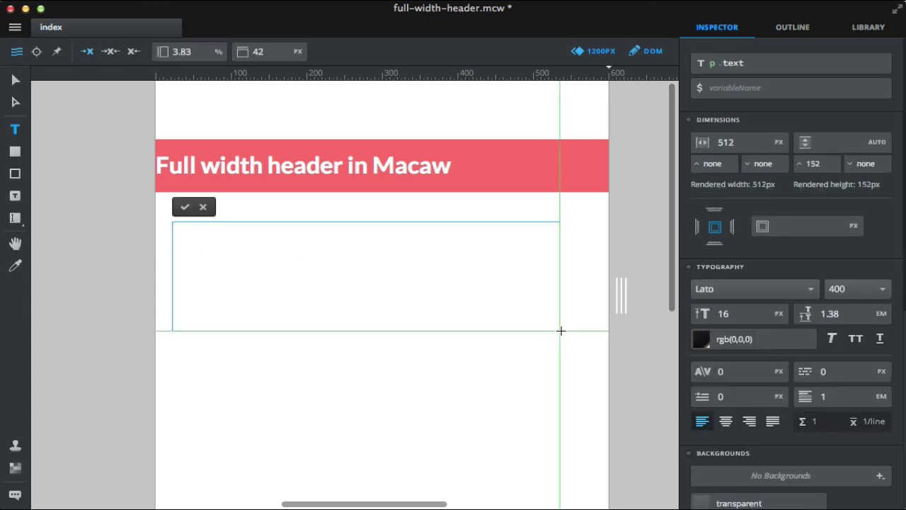
text(lorem3p)
key(Tab)
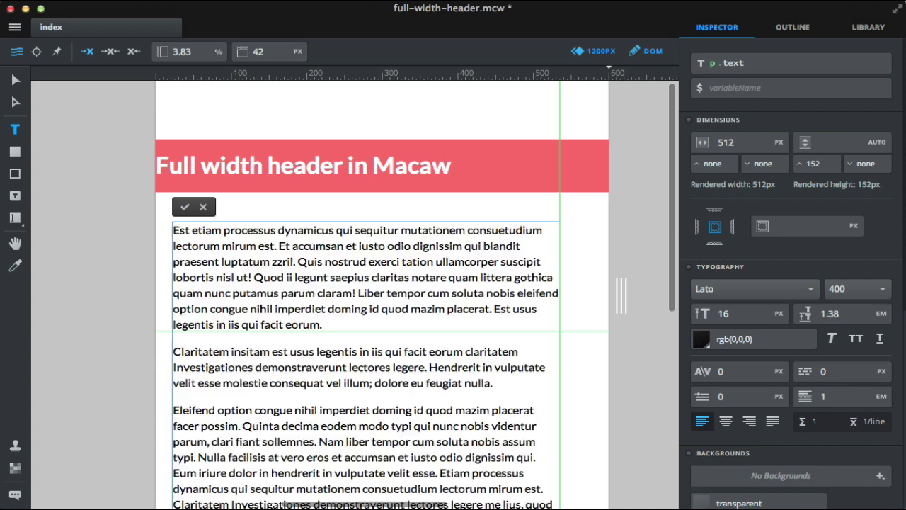
key(super+Return)
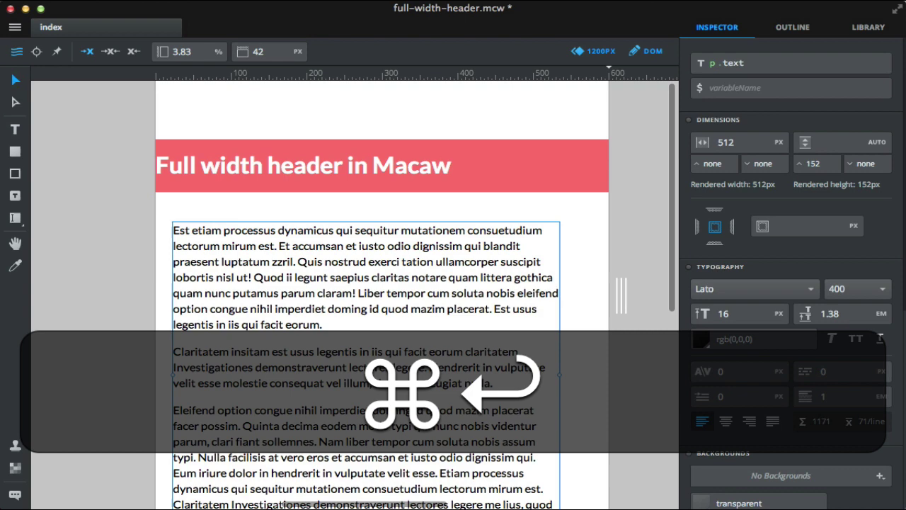
key(super+e)
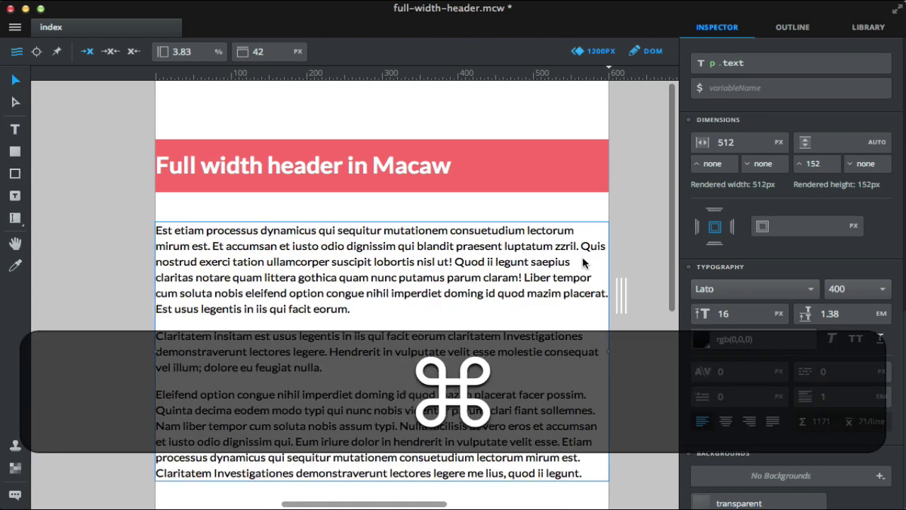
Step: Give the header heading 20 px of left and right padding
click(510, 212)
click(366, 166)
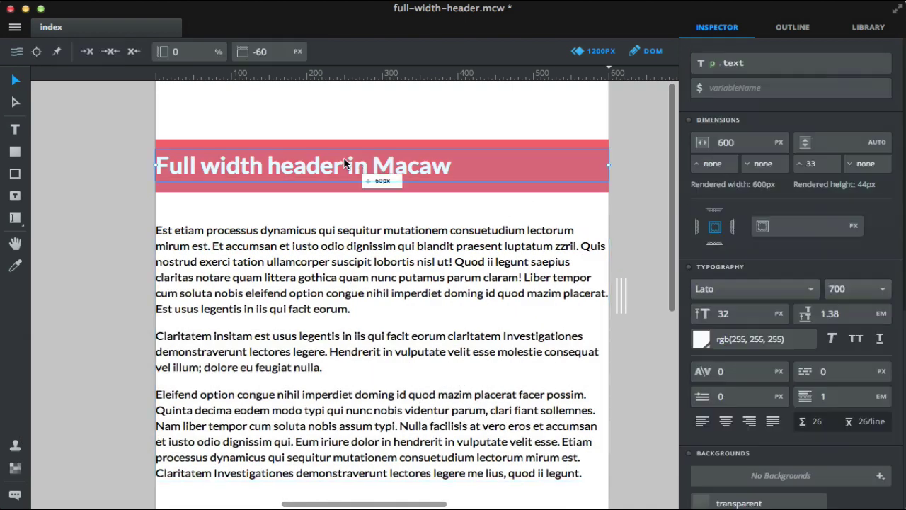
click(428, 141)
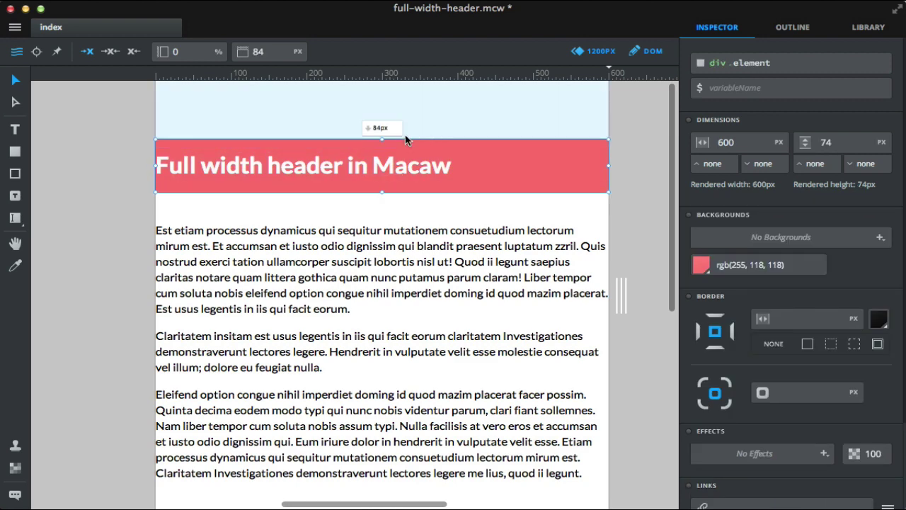
click(342, 156)
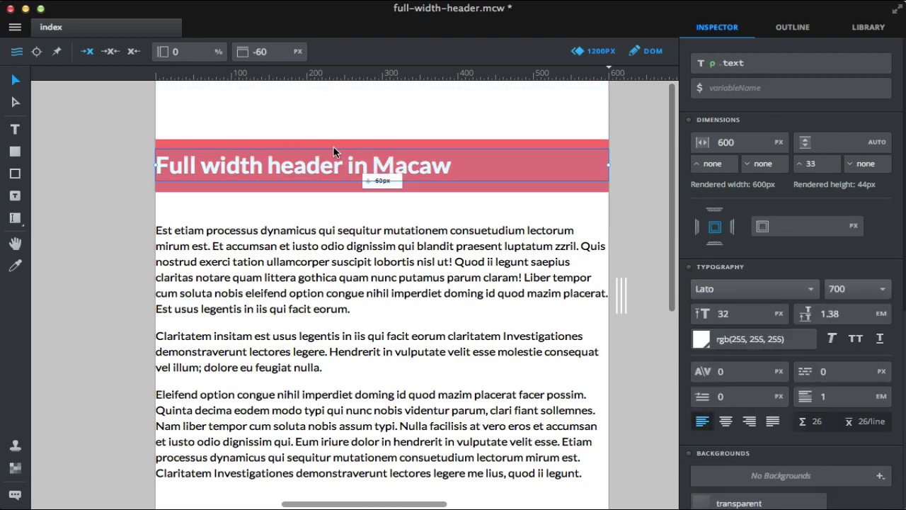
drag(316, 122, 343, 185)
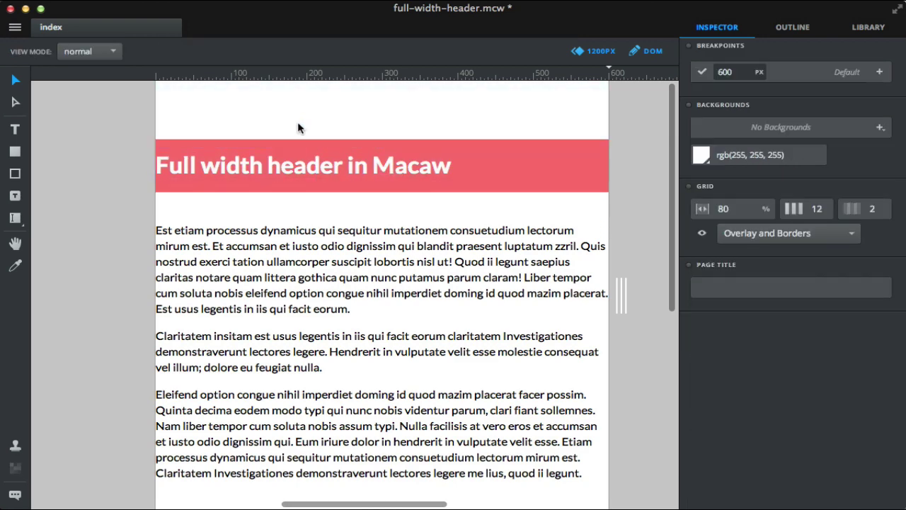
click(175, 163)
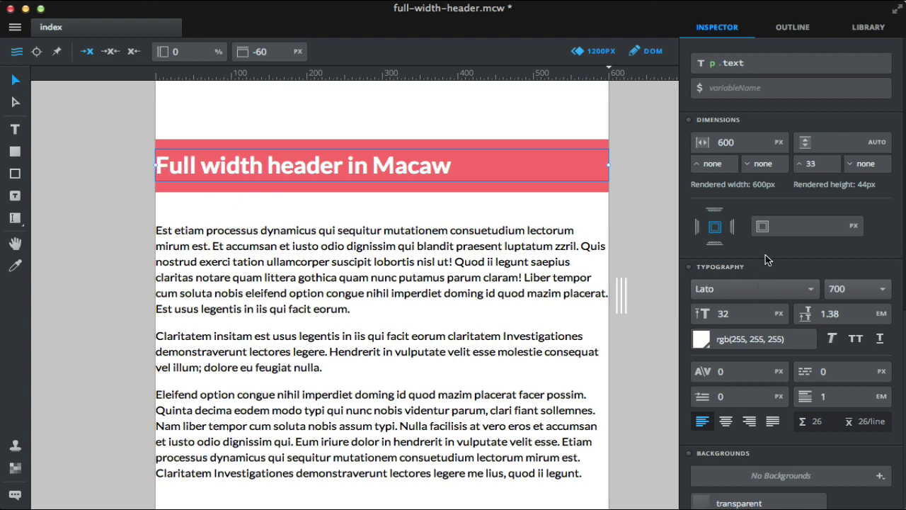
click(697, 226)
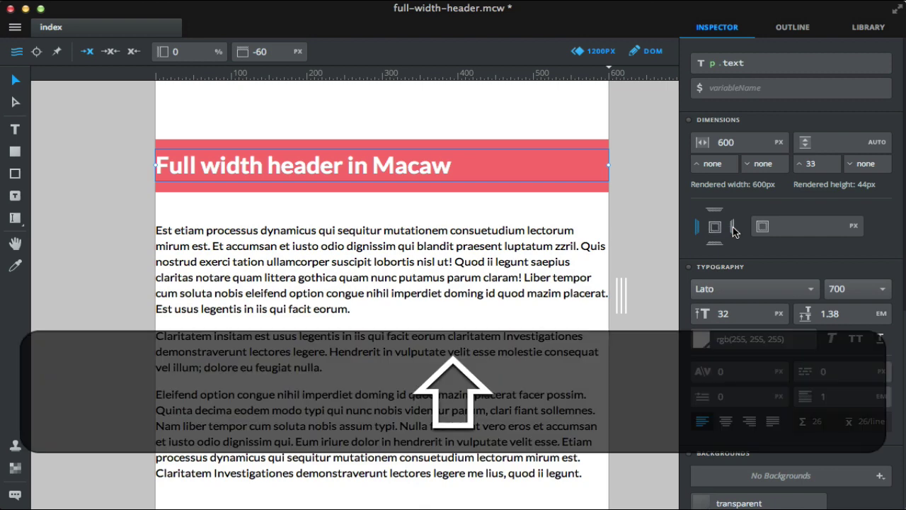
shift+click(732, 227)
click(791, 226)
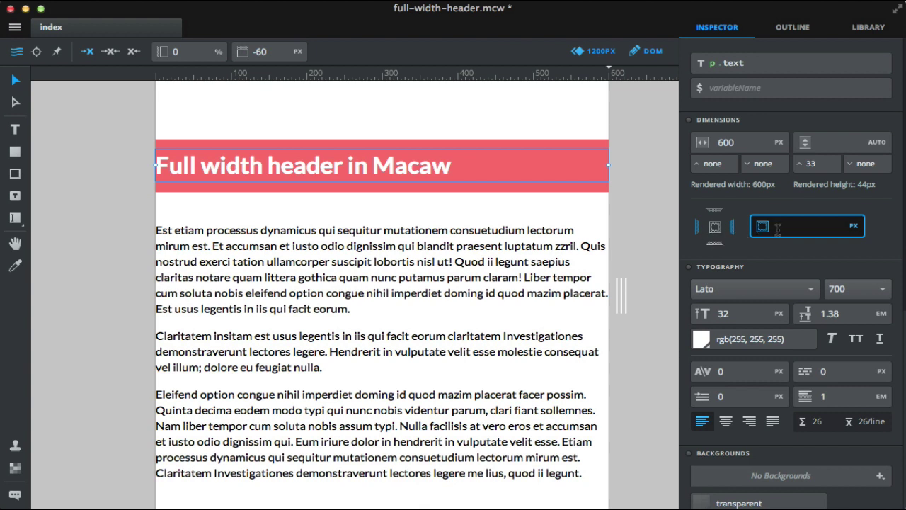
text(20)
key(Return)
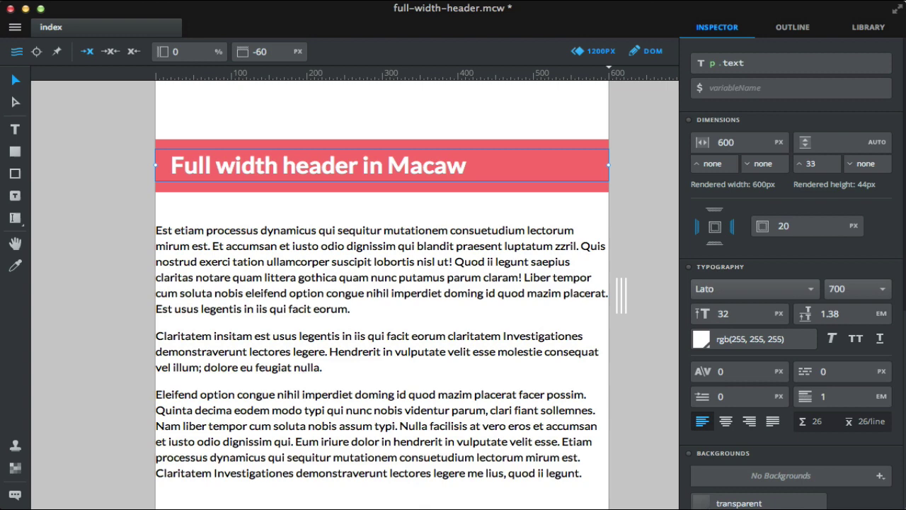
Step: Give the lorem ipsum paragraph block 20 px of side padding
click(560, 272)
click(789, 228)
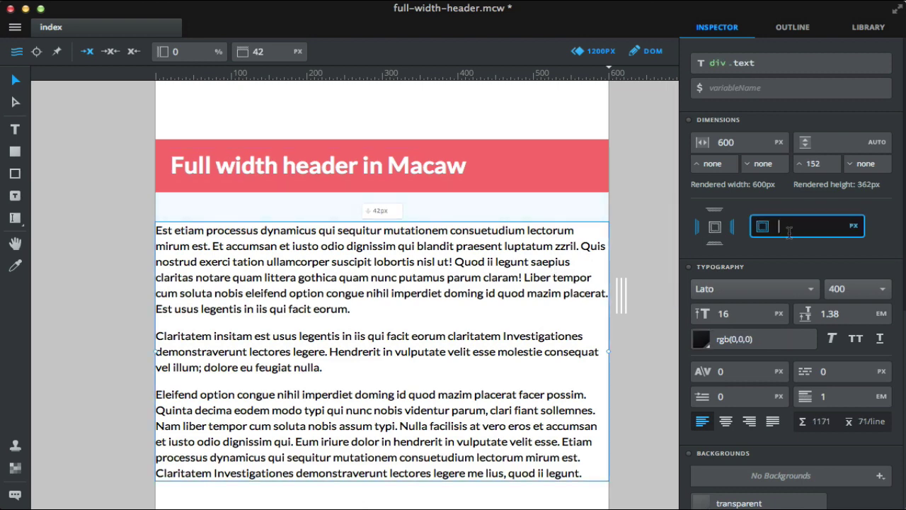
text(20)
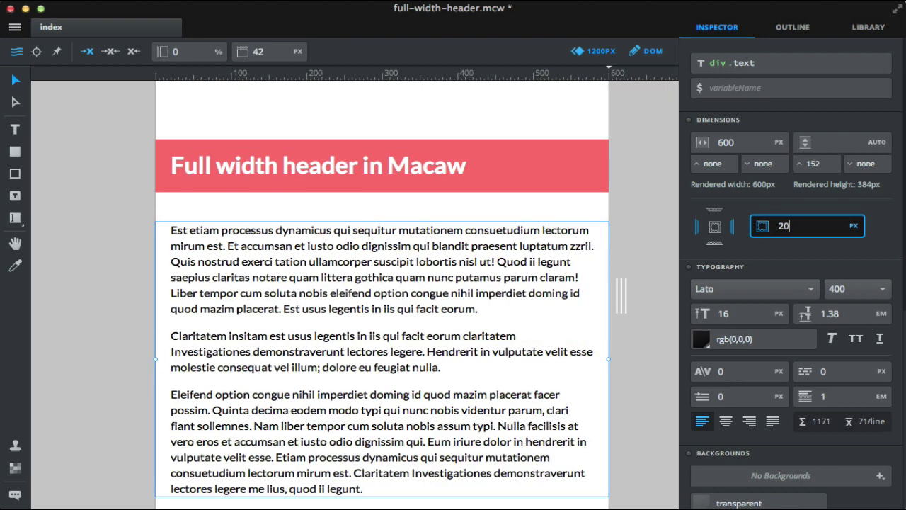
key(Return)
Step: Save the page, preview it in the browser at a narrower width, then close the preview
click(372, 194)
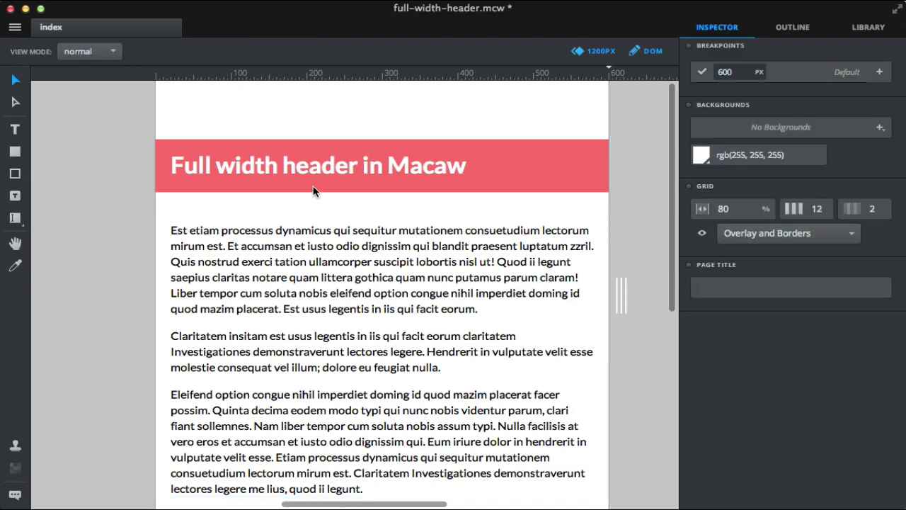
key(super+s)
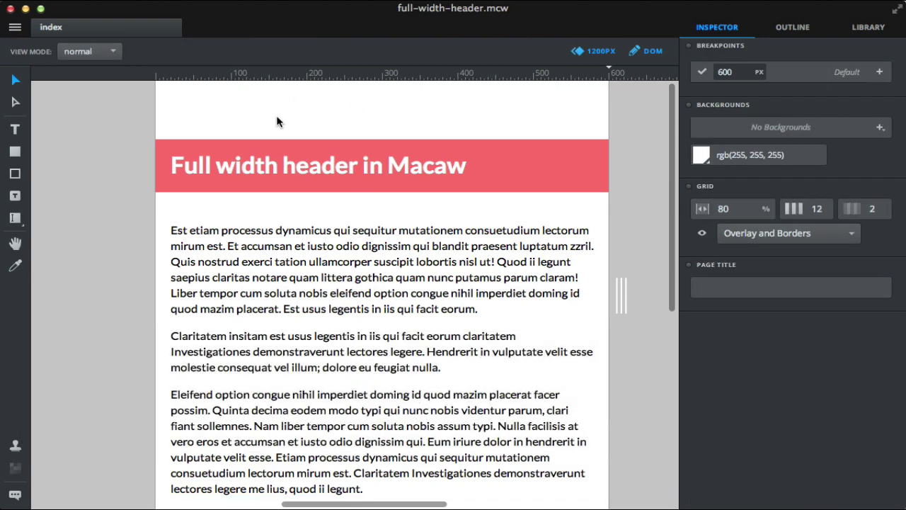
key(super+p)
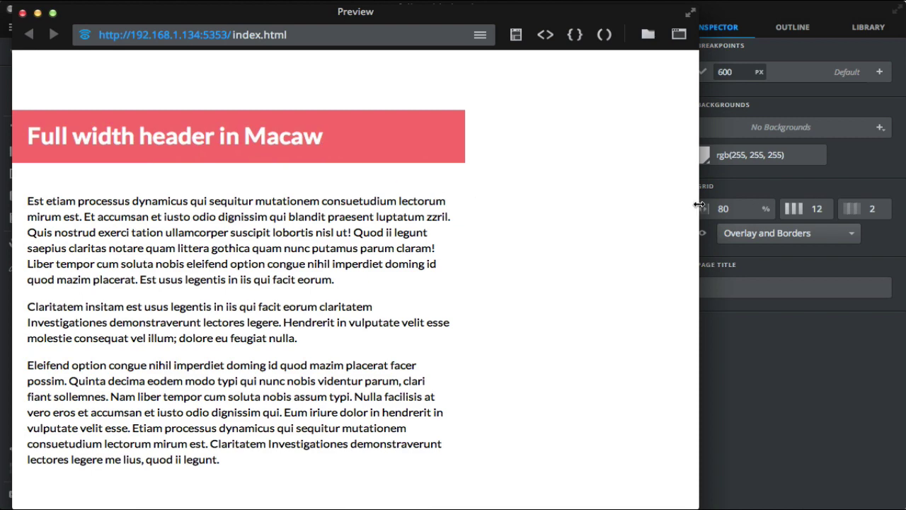
drag(698, 204, 676, 191)
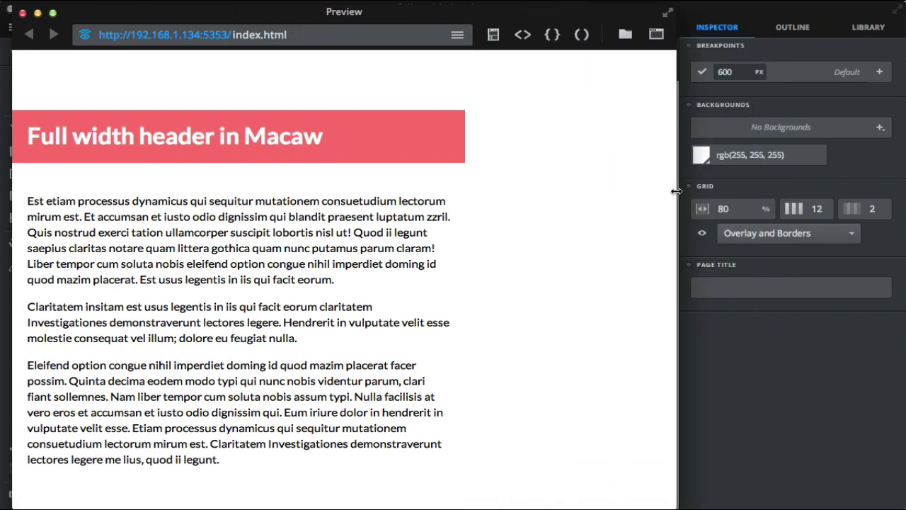
key(super+w)
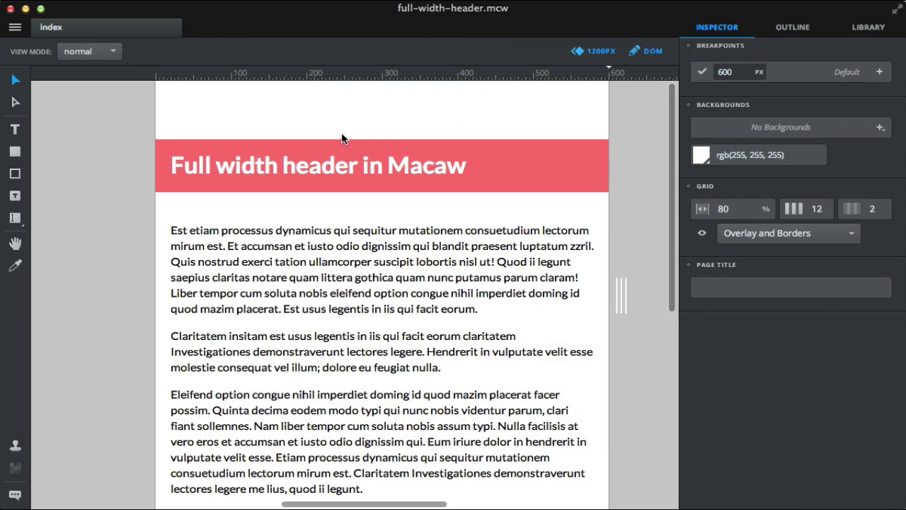
Step: Nest the heading inside the red header block using the element hierarchy
drag(262, 122, 323, 198)
click(419, 116)
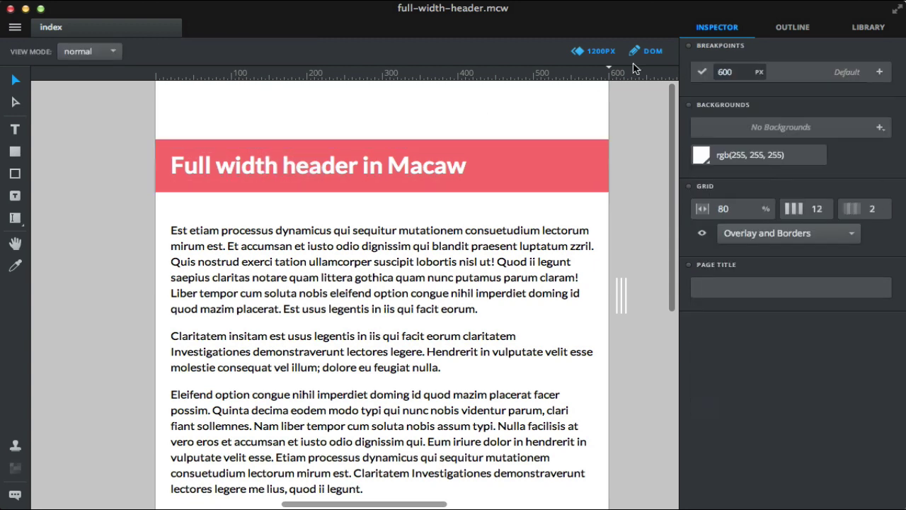
click(791, 28)
click(772, 90)
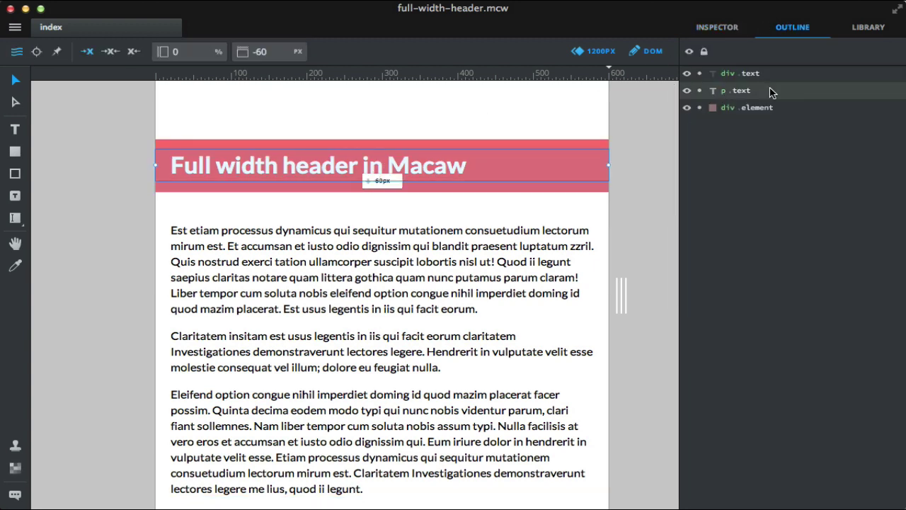
drag(772, 91, 740, 113)
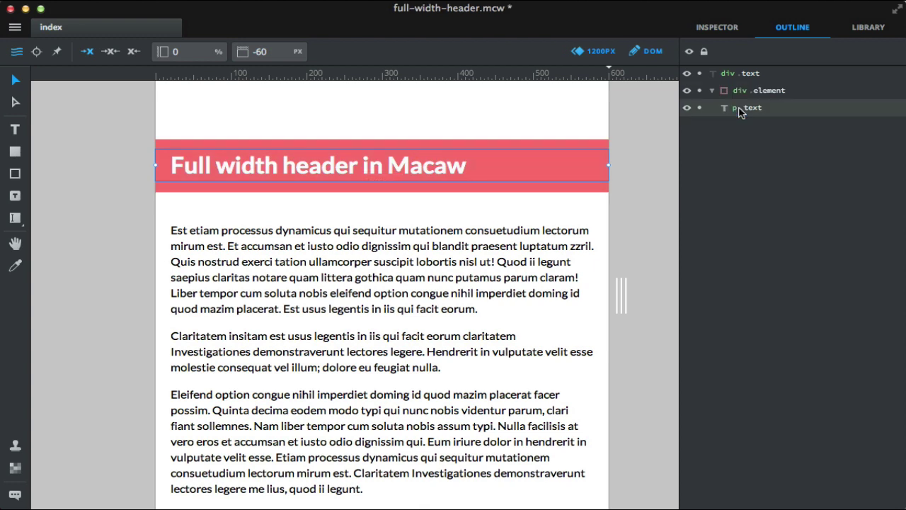
click(283, 144)
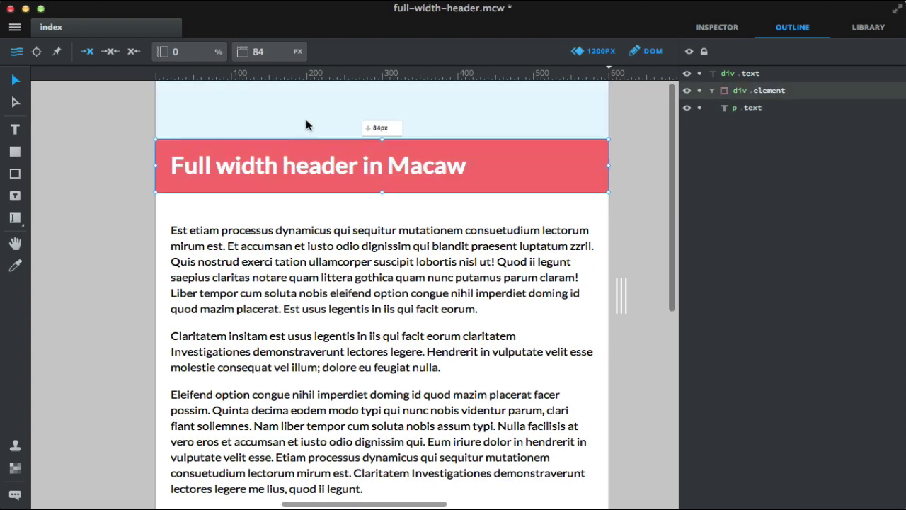
click(306, 125)
double_click(278, 162)
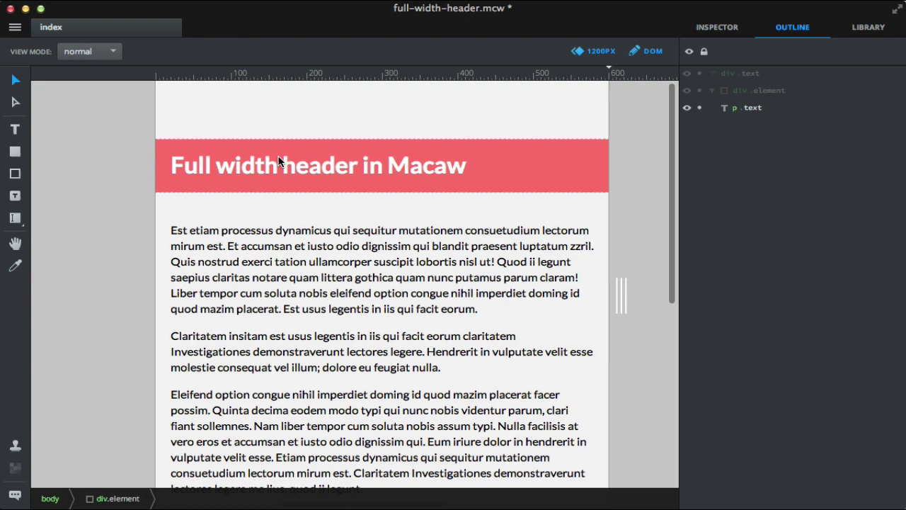
click(290, 132)
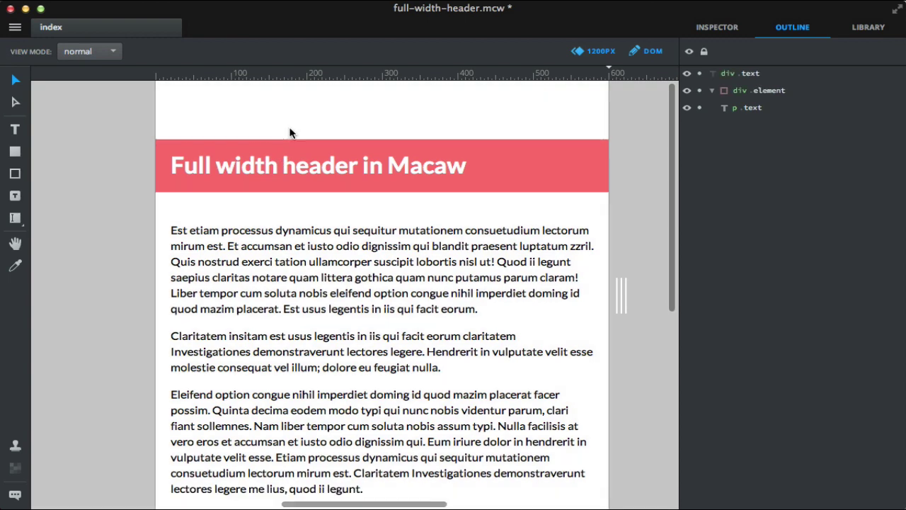
click(721, 27)
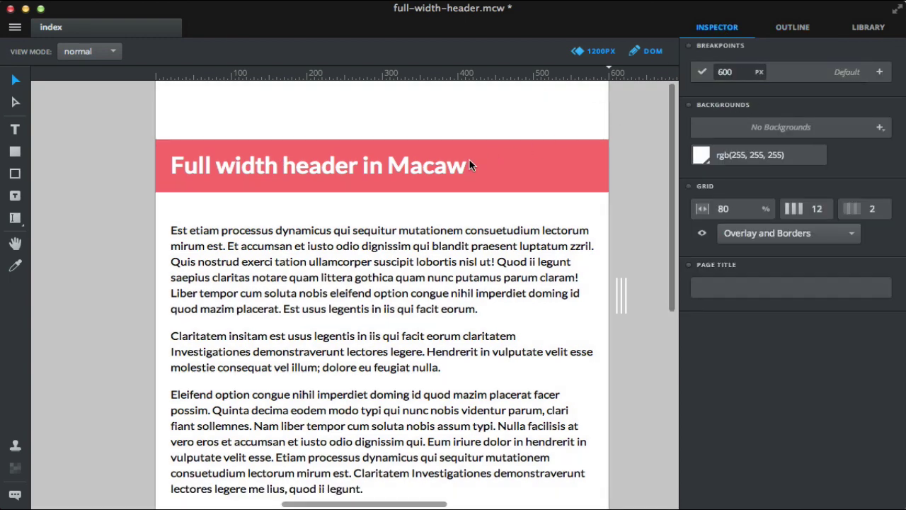
Step: Set the red header width to 100%, then save and open a preview
click(380, 167)
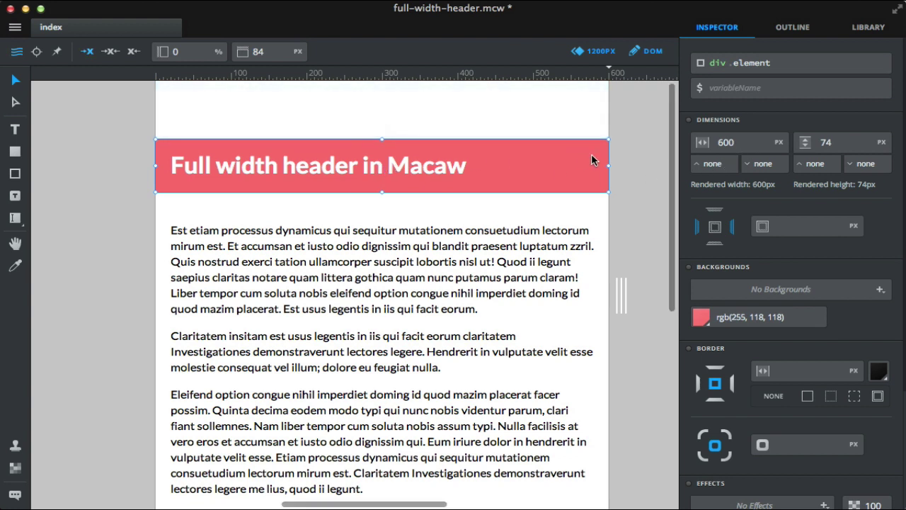
click(776, 147)
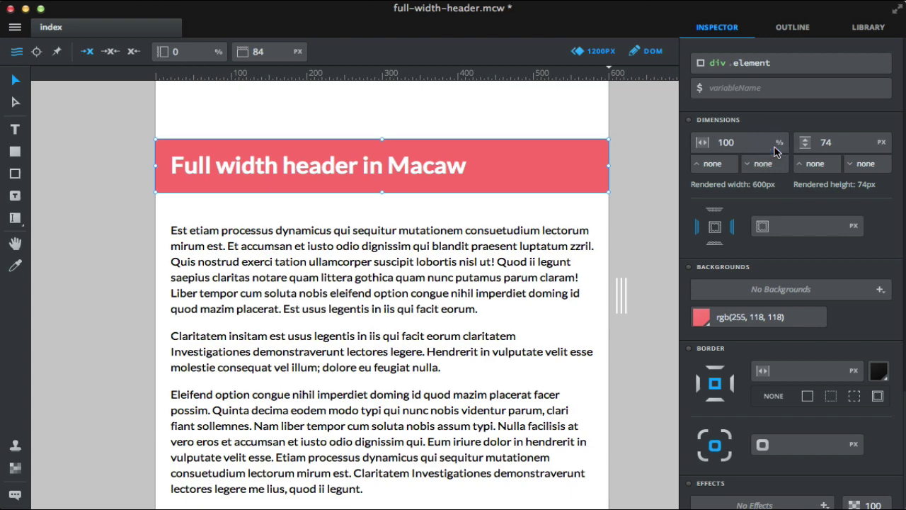
click(476, 124)
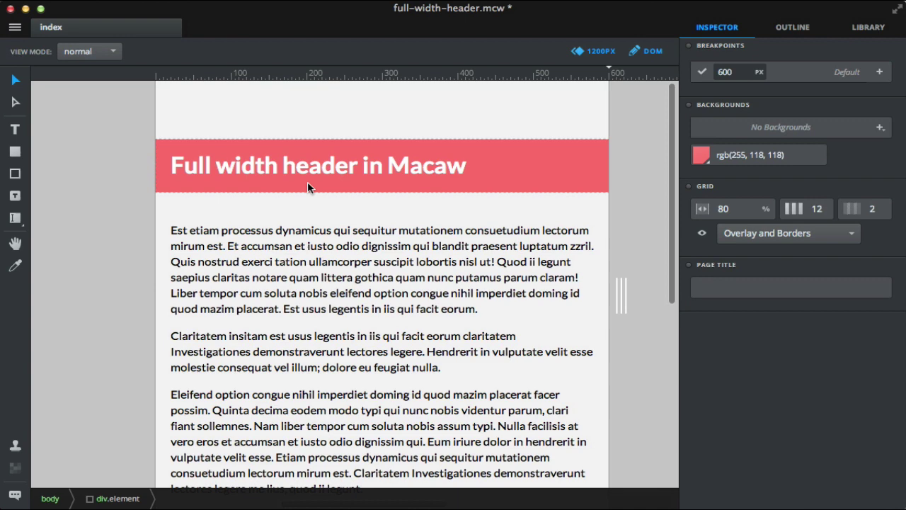
click(309, 172)
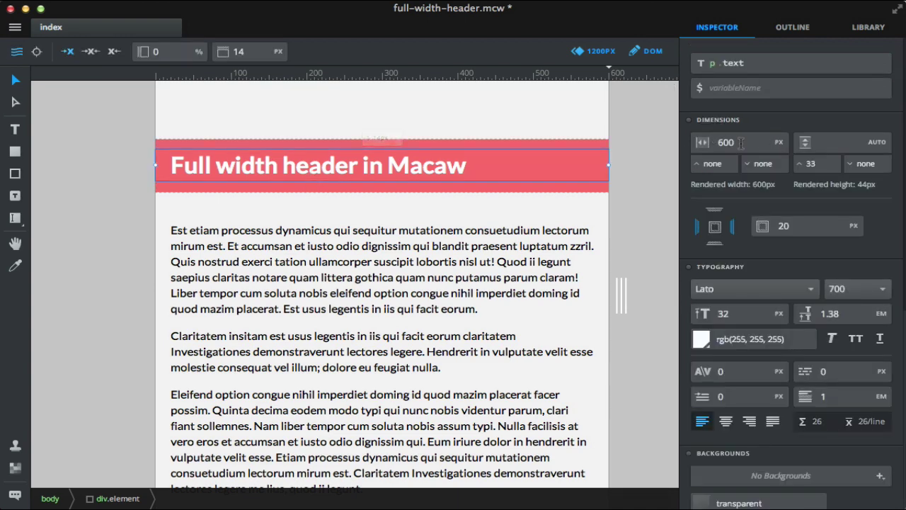
click(512, 126)
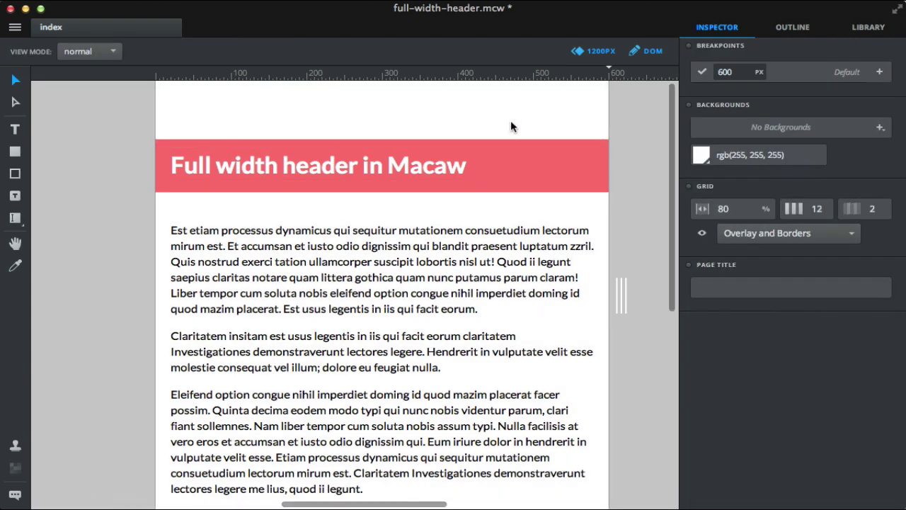
click(296, 237)
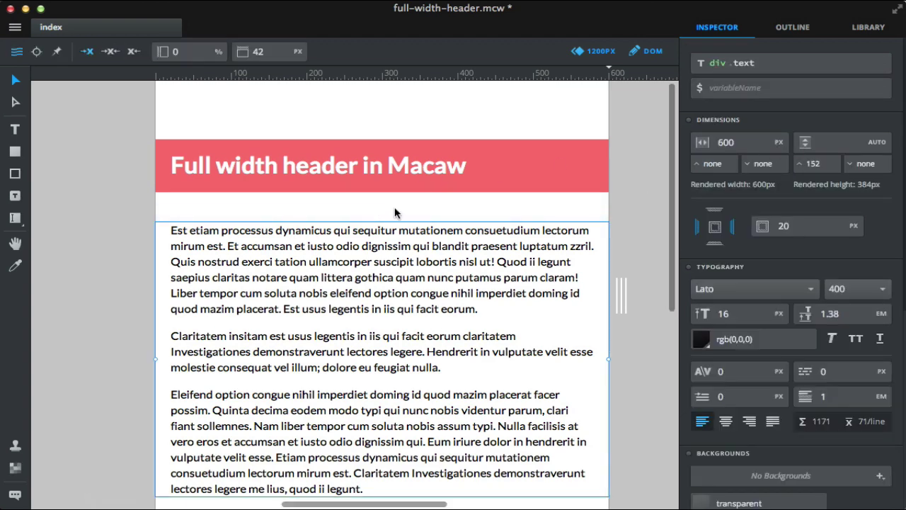
key(super+s)
key(super+p)
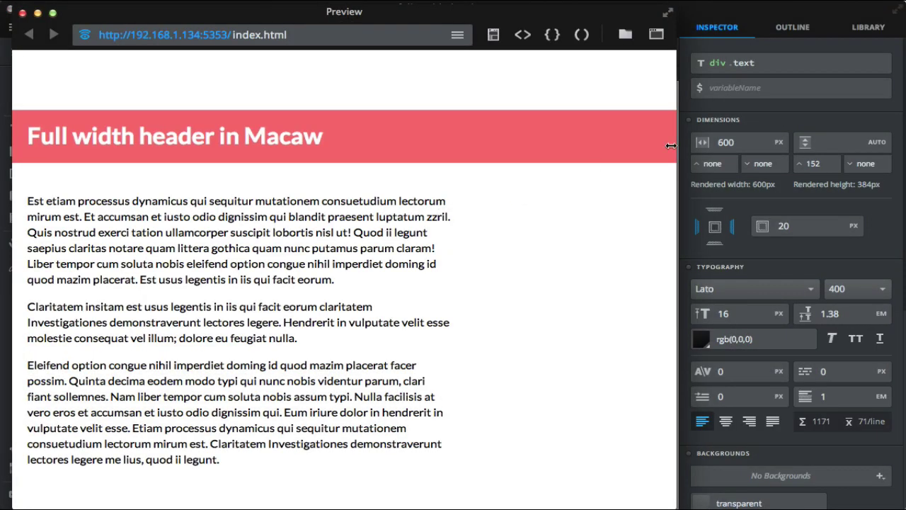
Step: Resize the preview window to check the red header spans its full width
drag(671, 145, 744, 91)
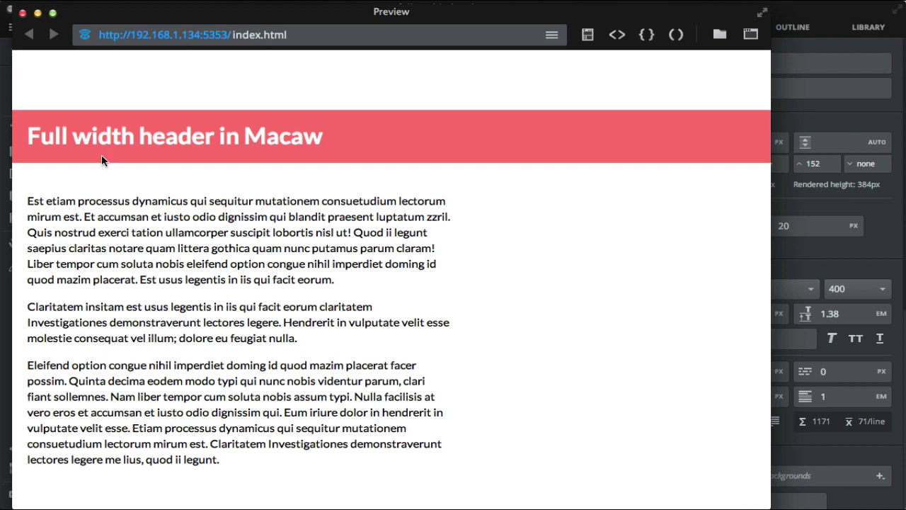
Step: Close the preview and anchor the heading text to the horizontal centre
click(21, 13)
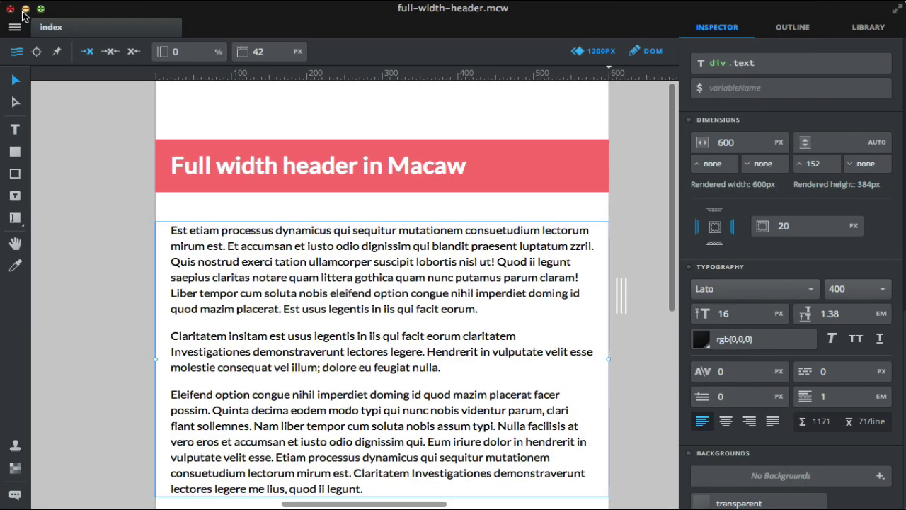
click(257, 111)
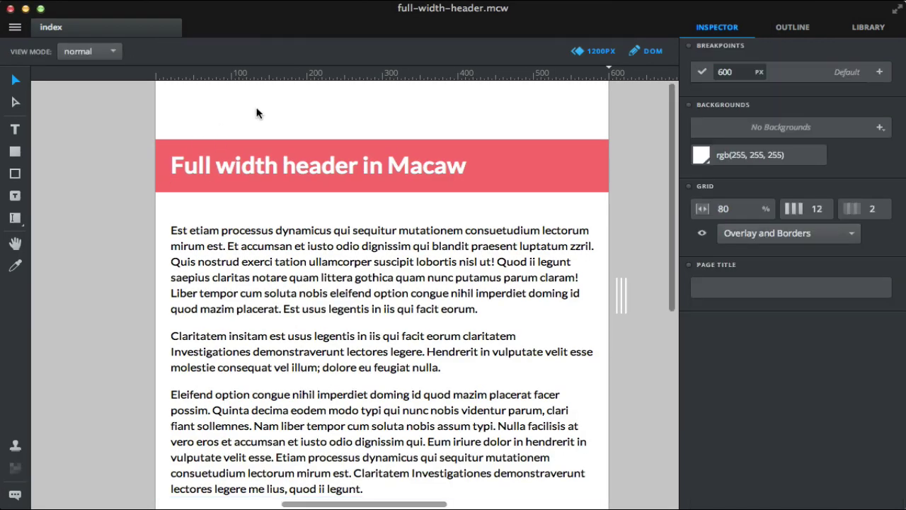
click(282, 164)
click(283, 163)
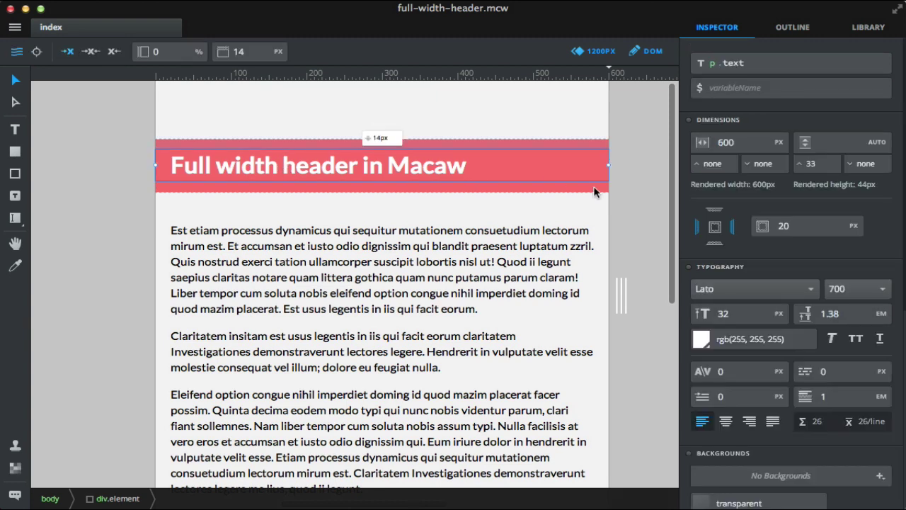
click(91, 54)
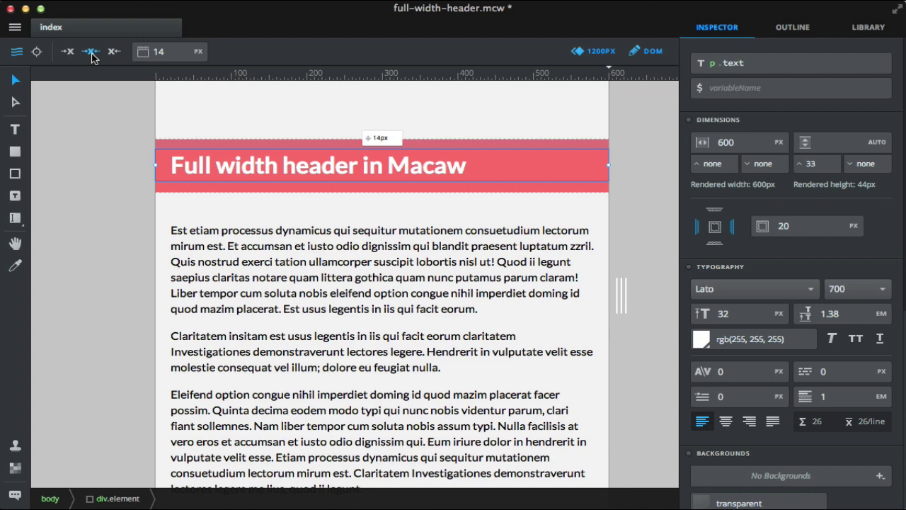
key(Escape)
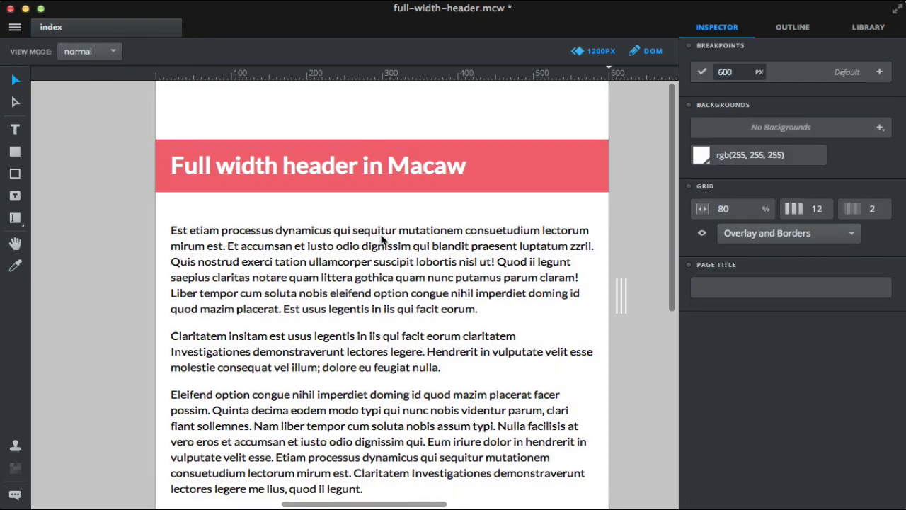
Step: Anchor the paragraph block and the red header to the horizontal centre
click(381, 241)
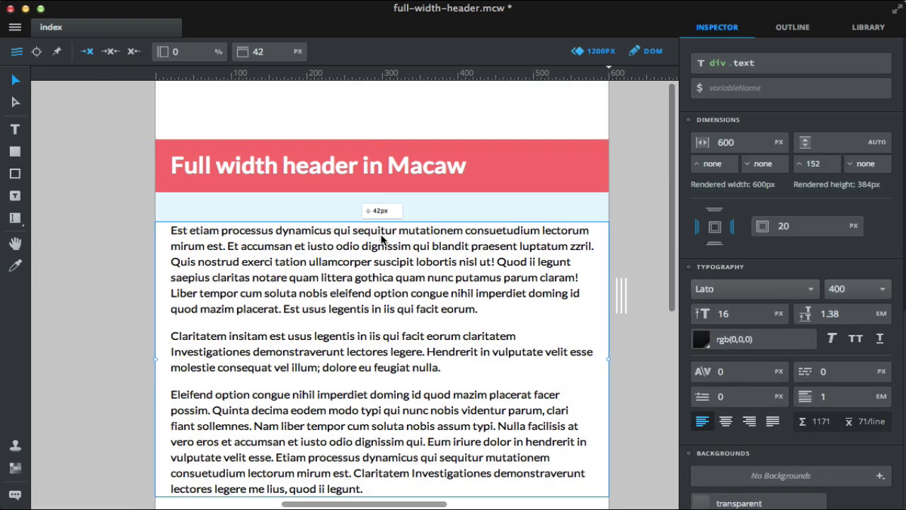
click(111, 54)
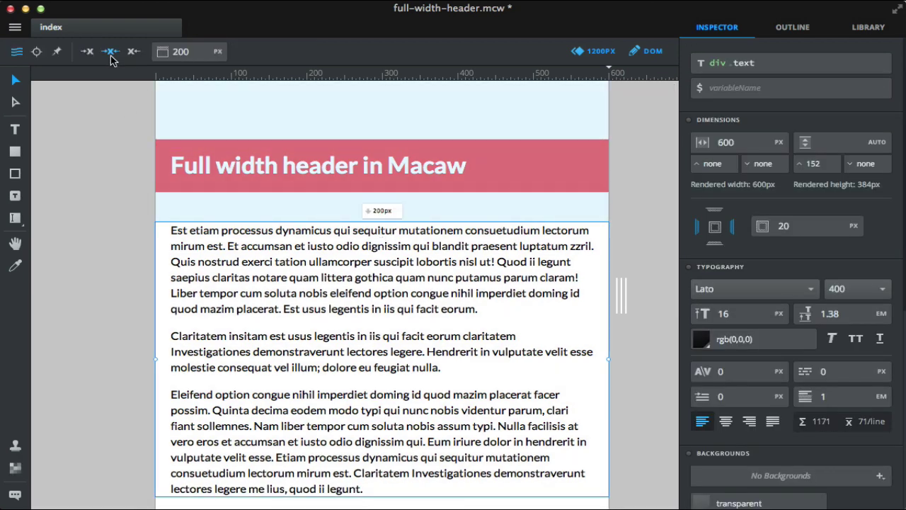
click(447, 131)
click(416, 172)
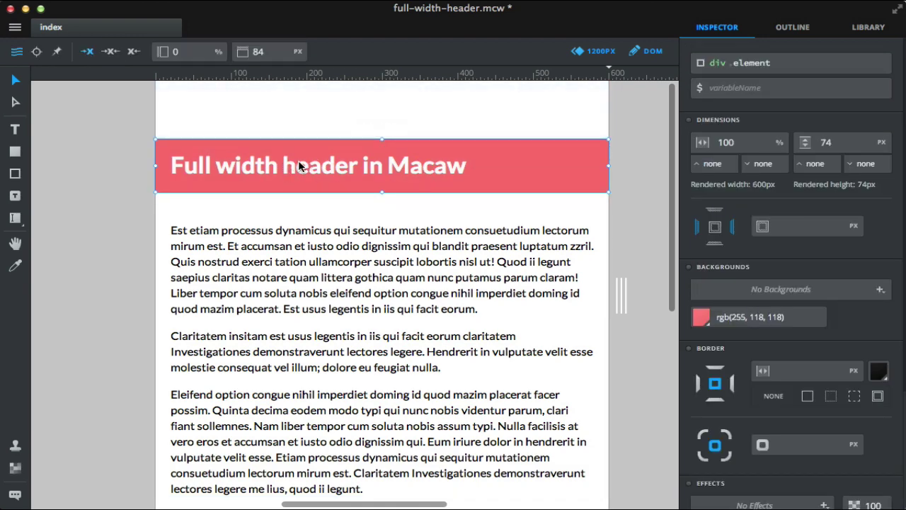
click(110, 53)
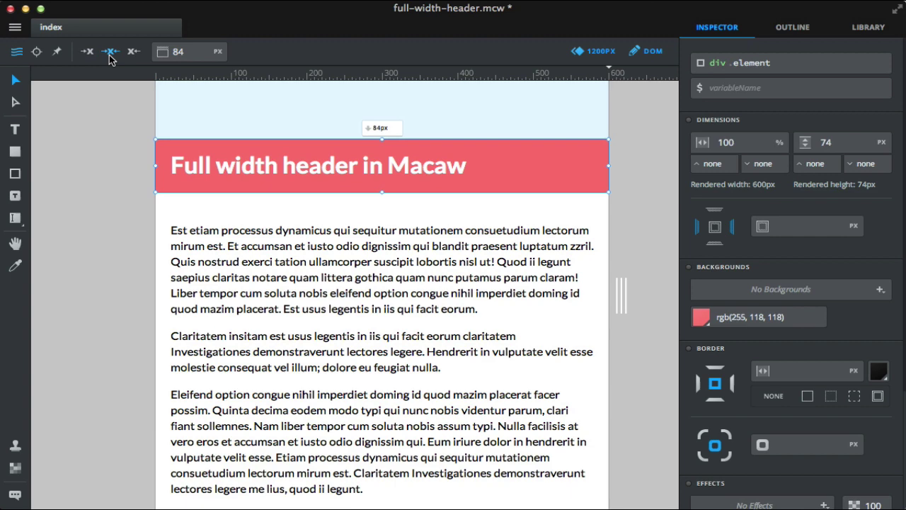
click(263, 109)
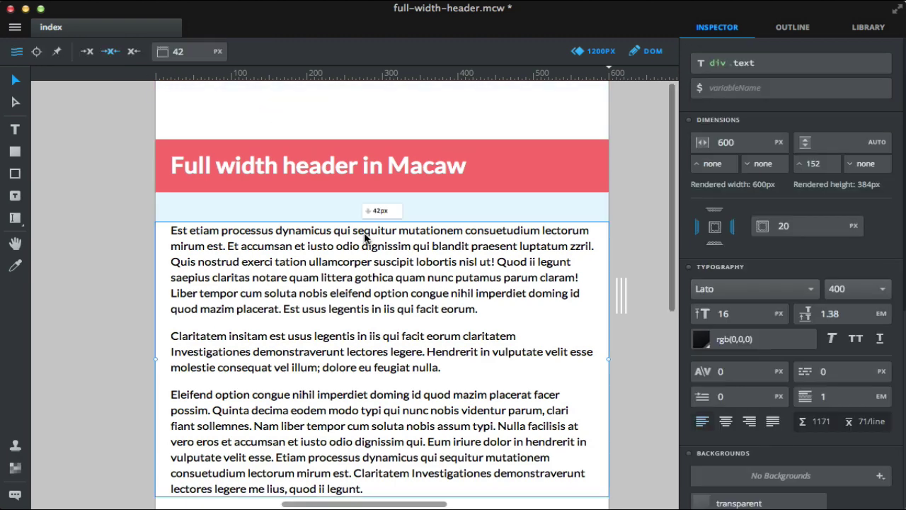
Step: Move the lorem ipsum paragraph block up to a 31px top margin
click(364, 230)
drag(364, 256, 363, 248)
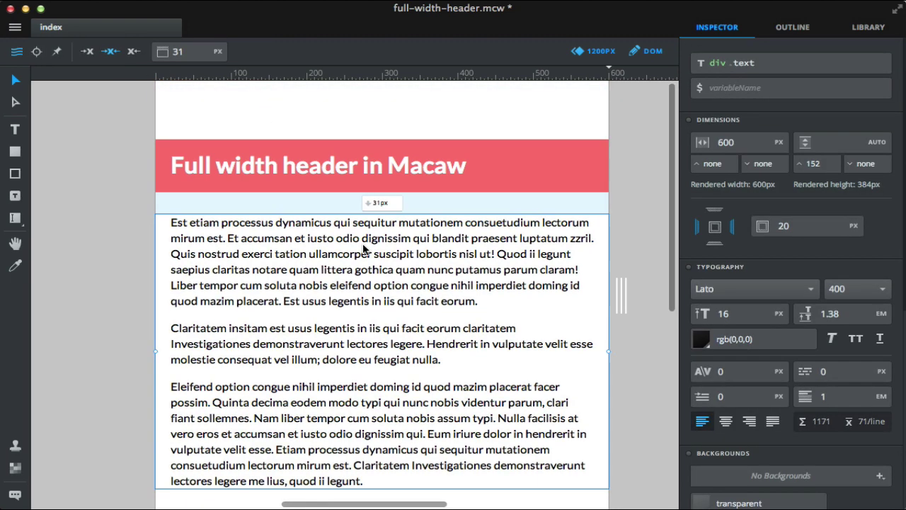
click(413, 128)
Step: Save, then preview the page and narrow the window below its width to watch it reflow, then close it
key(super+s)
key(super+p)
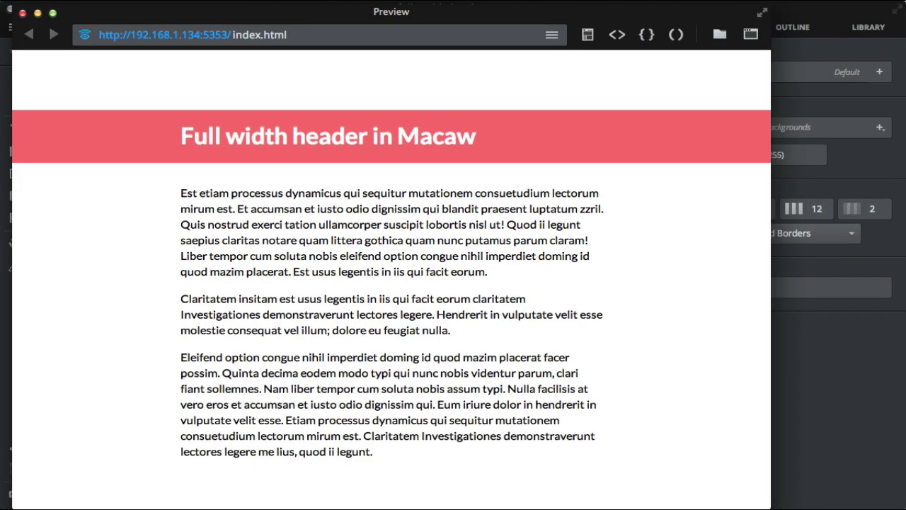
drag(771, 133, 770, 113)
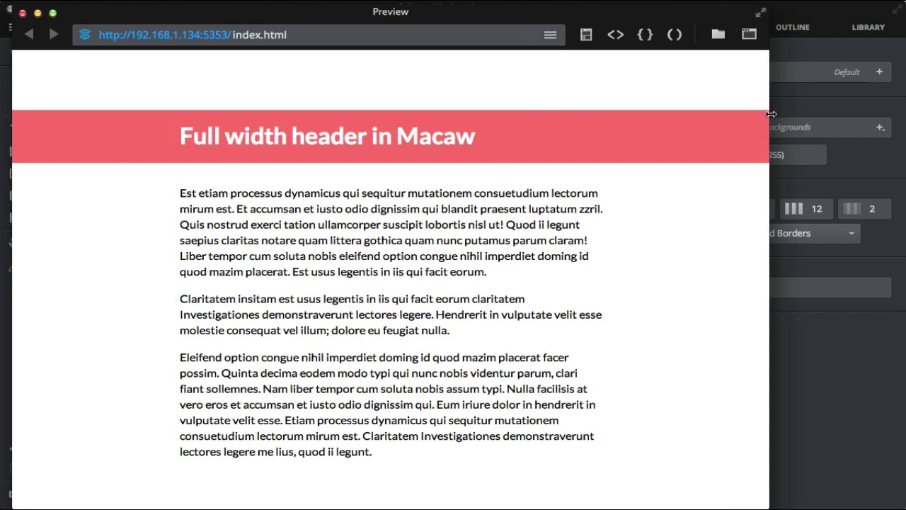
drag(771, 113, 726, 103)
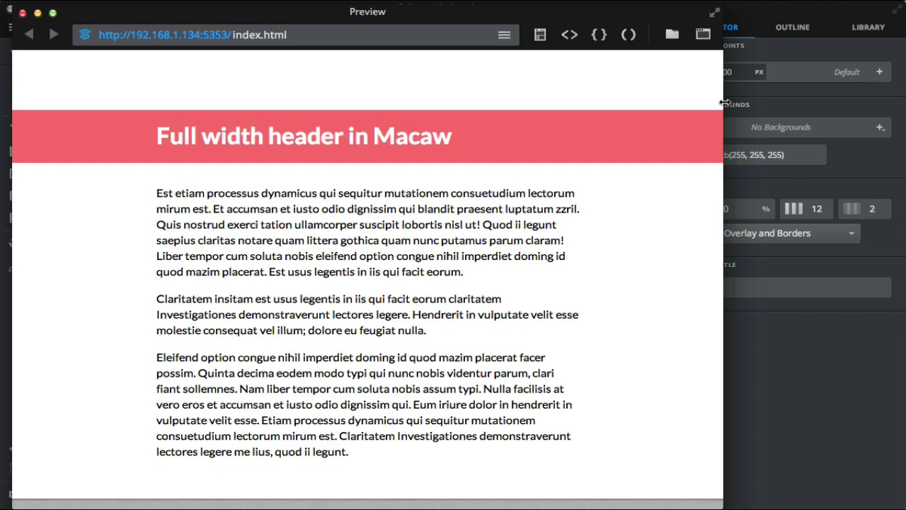
drag(725, 103, 339, 94)
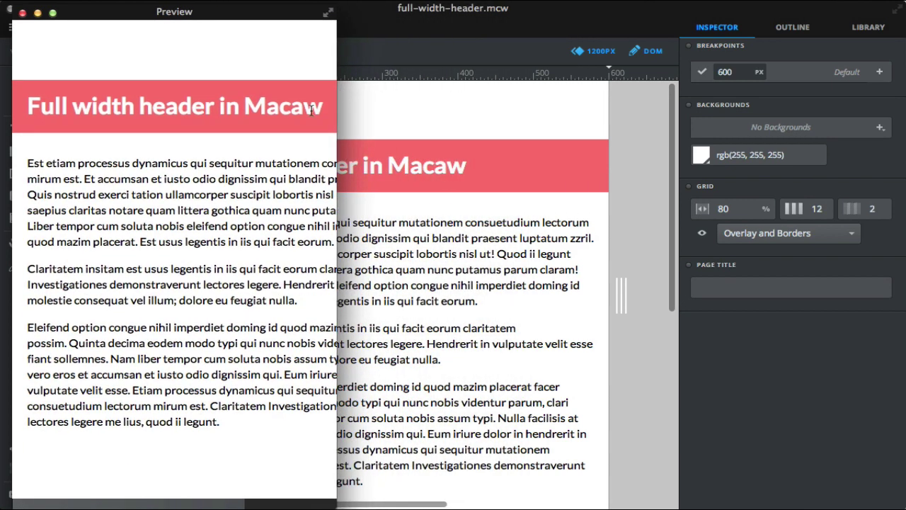
scroll(314, 115, right, 3)
click(22, 14)
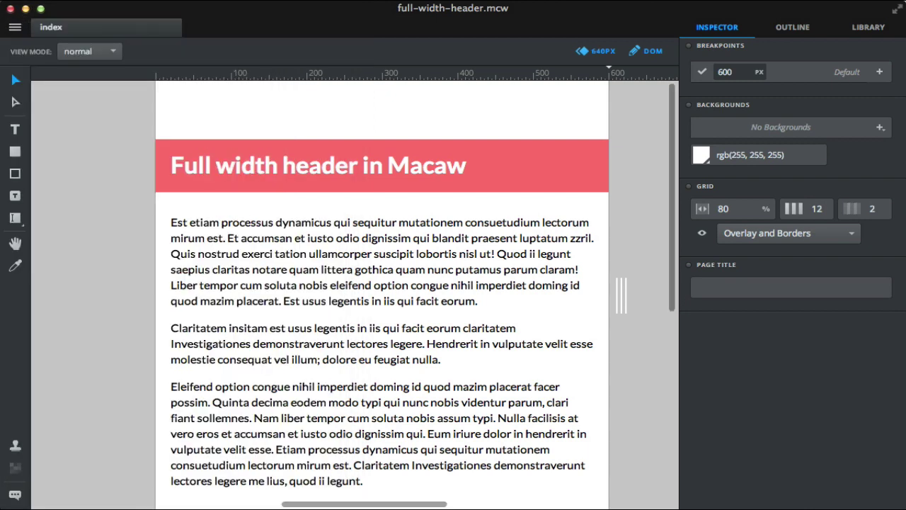
Step: Add a 640px breakpoint next to the 600px one, then select the 600px breakpoint for editing
click(881, 72)
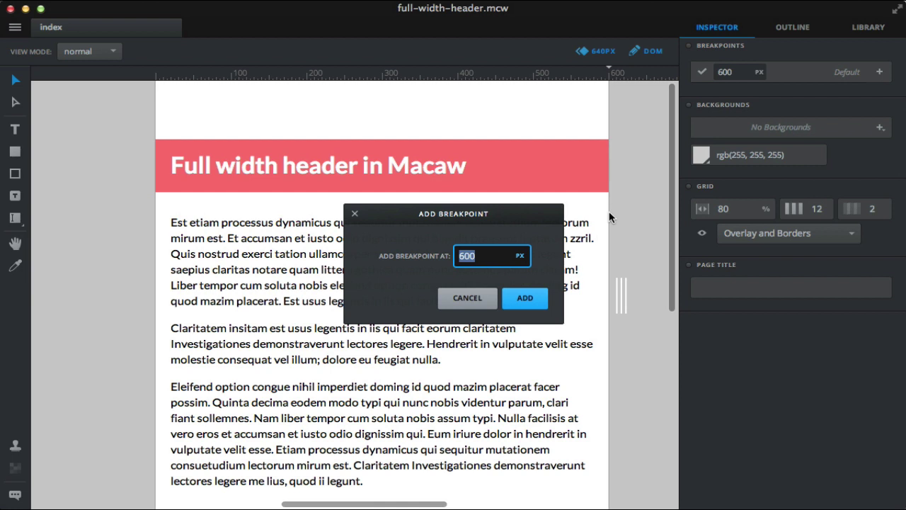
key(Left)
key(Right)
key(shift+Right)
text(4)
key(Return)
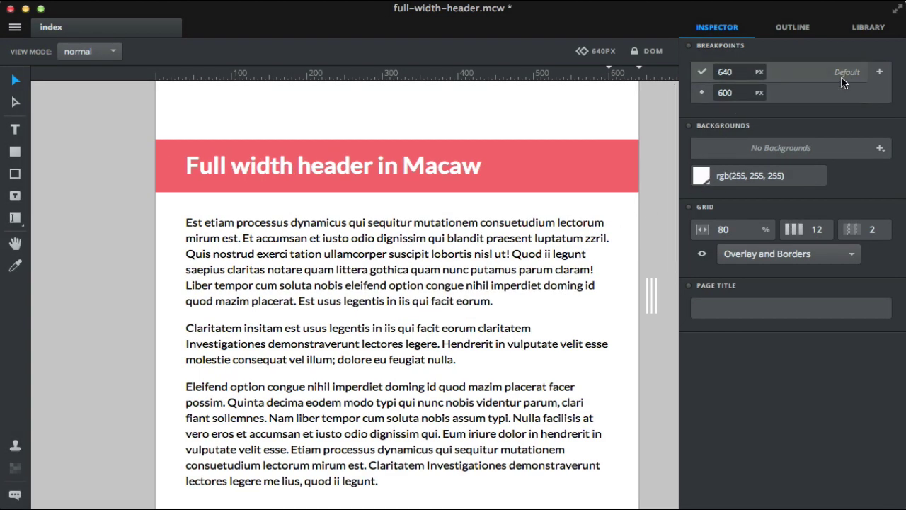
click(781, 97)
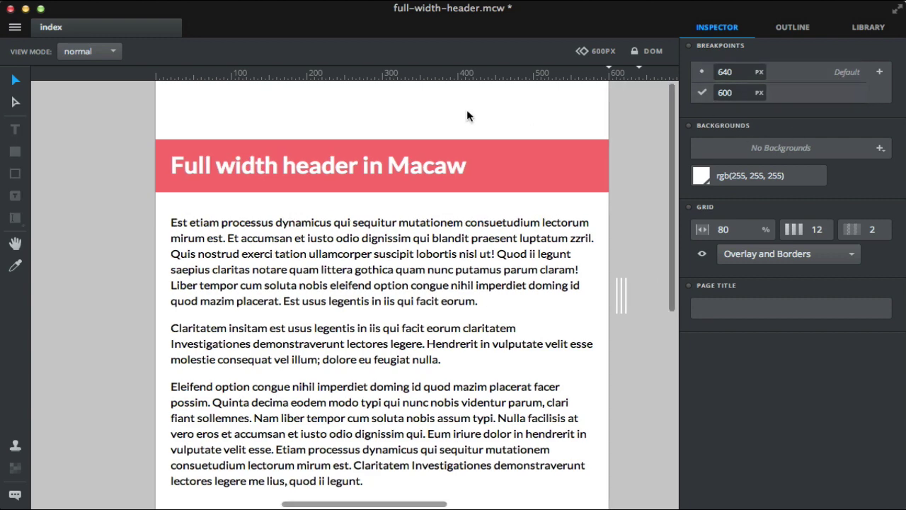
Step: Set the header heading's width to 100%
click(364, 177)
click(364, 177)
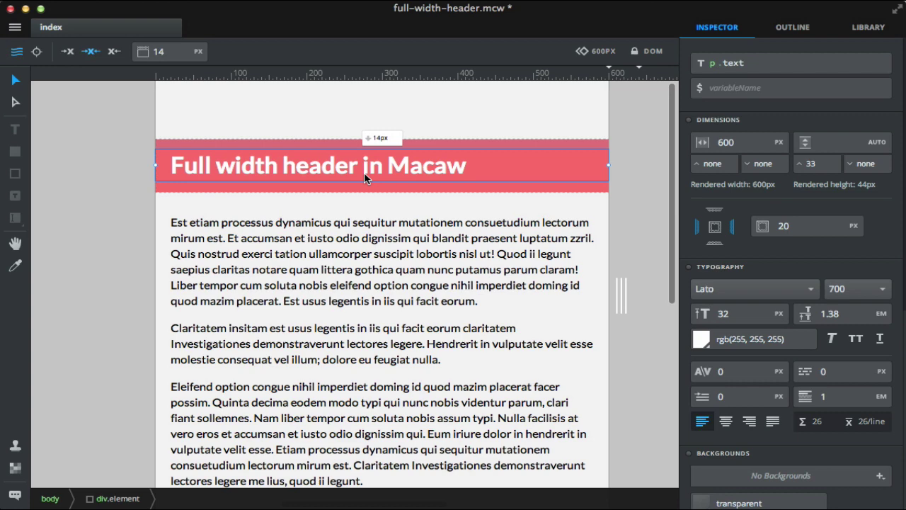
click(778, 142)
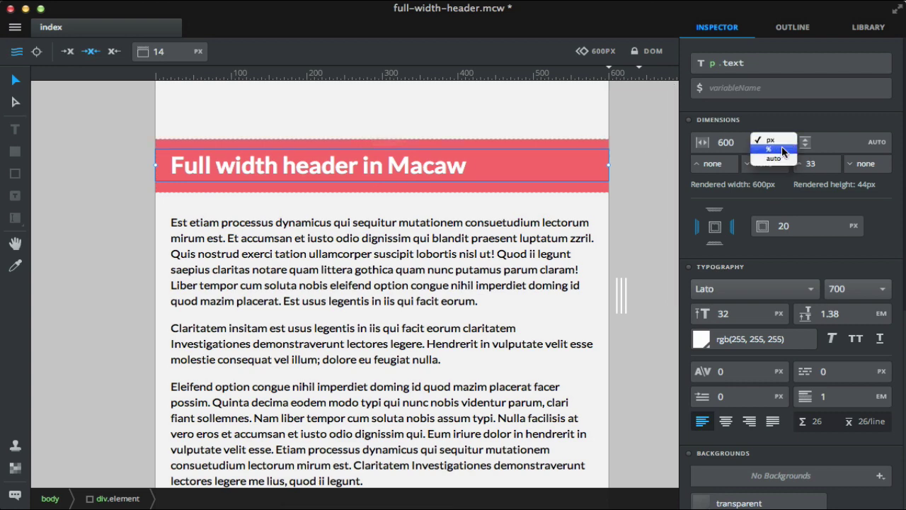
click(781, 149)
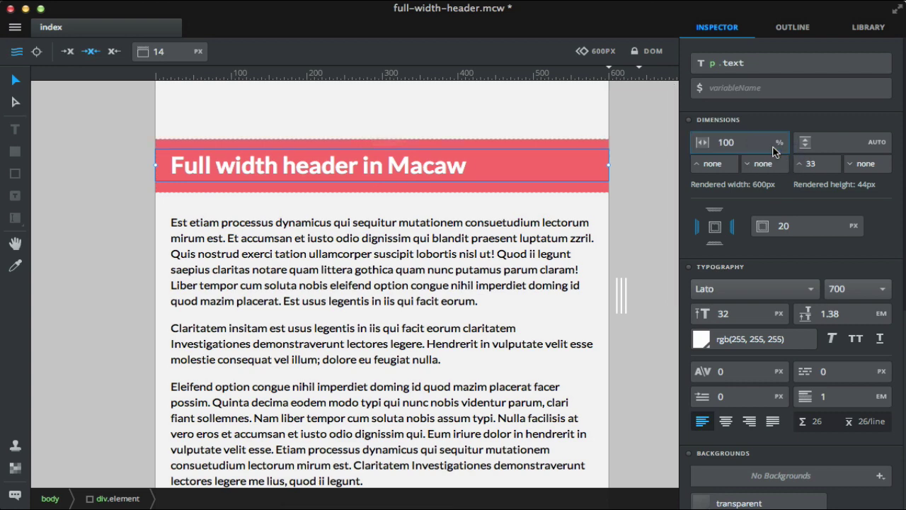
click(491, 118)
Step: Set the lorem ipsum paragraph block's width to 100% and save the file
click(320, 243)
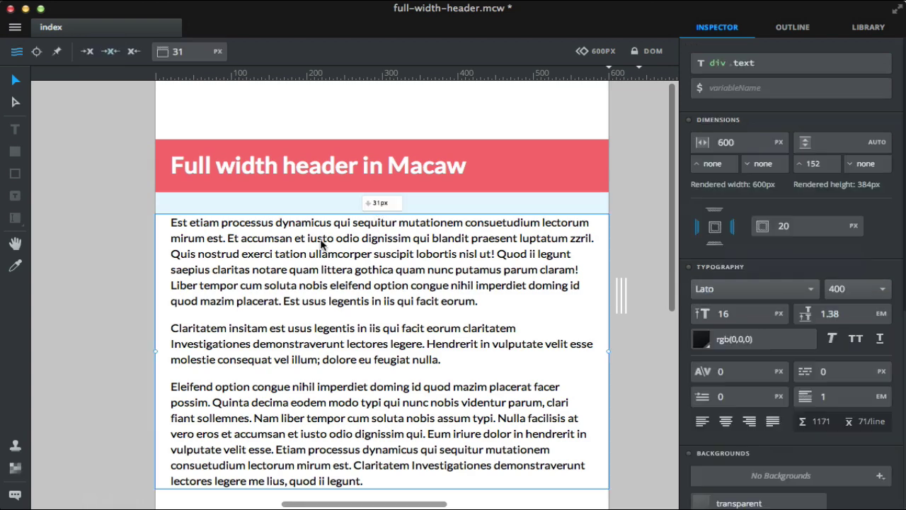
click(779, 142)
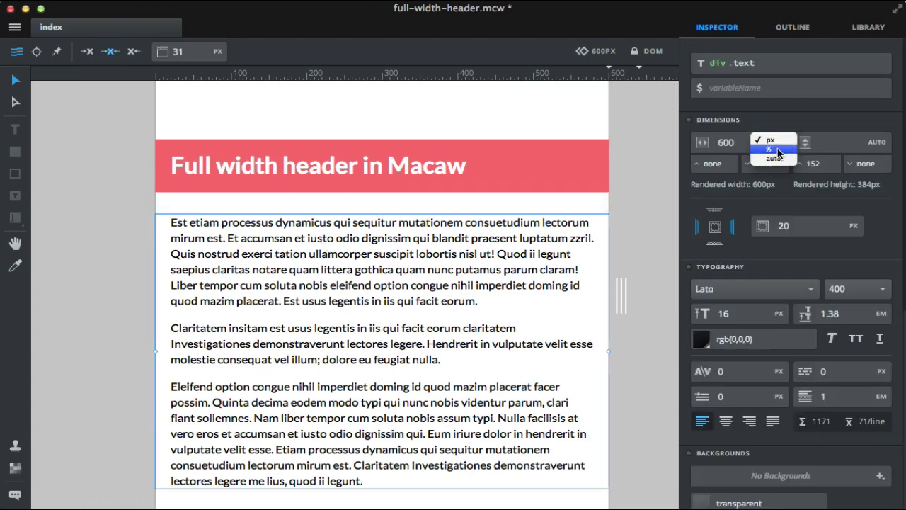
click(778, 153)
click(470, 110)
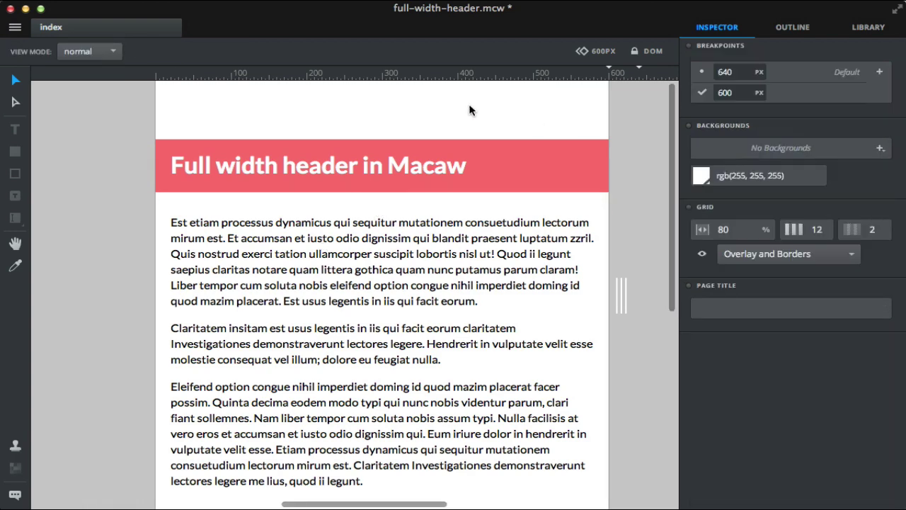
key(super+s)
key(super+p)
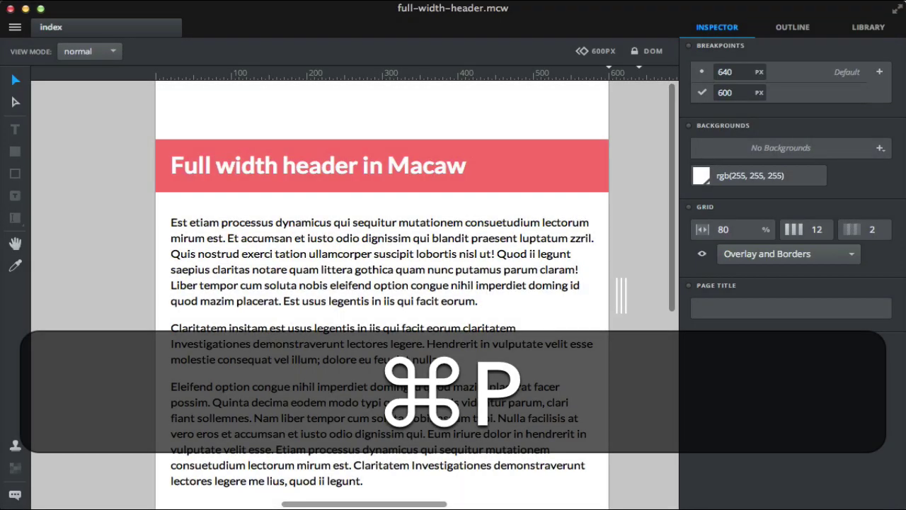
drag(269, 158, 765, 163)
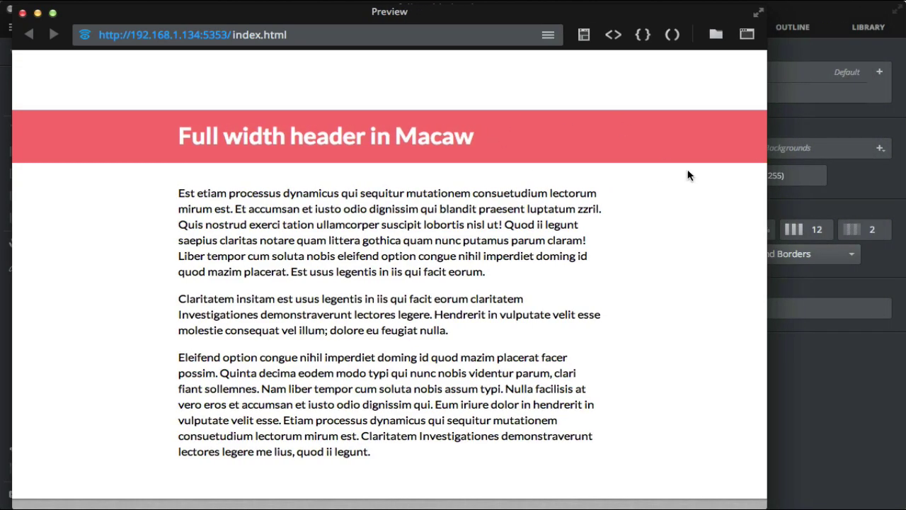
drag(768, 155, 306, 100)
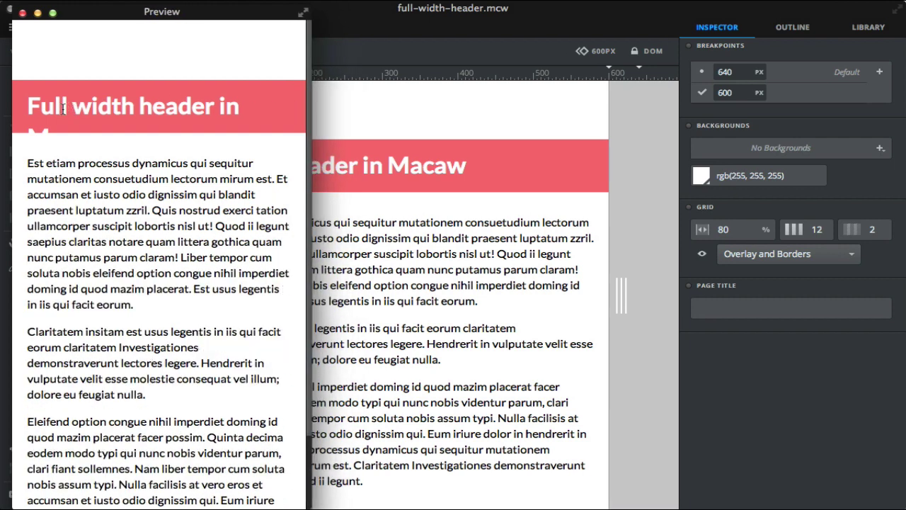
drag(28, 106, 67, 140)
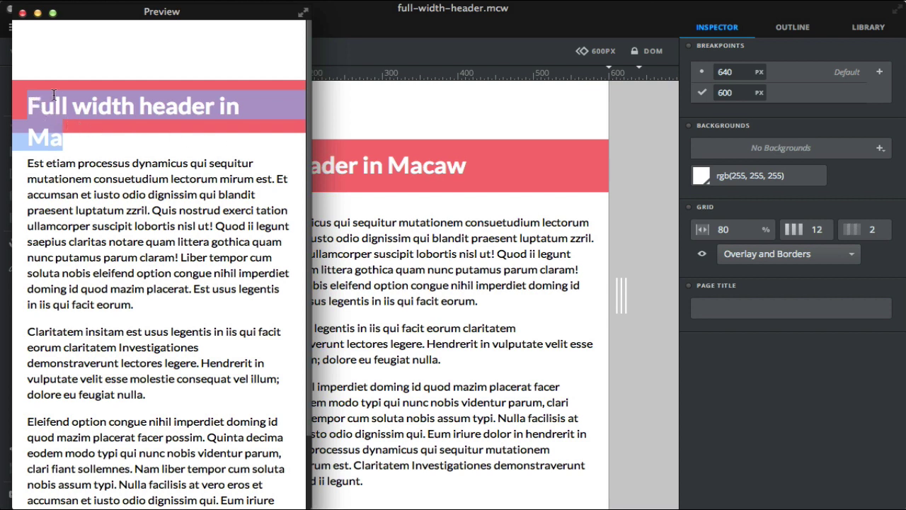
click(27, 104)
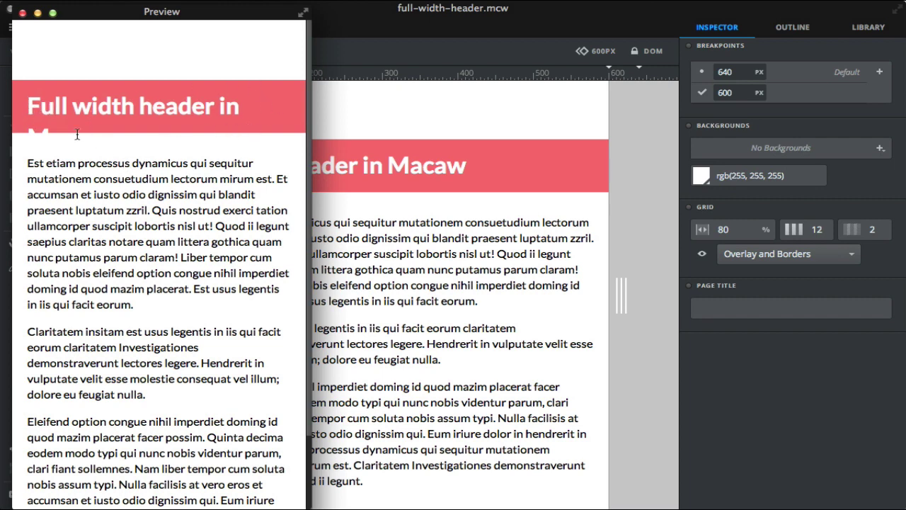
click(21, 12)
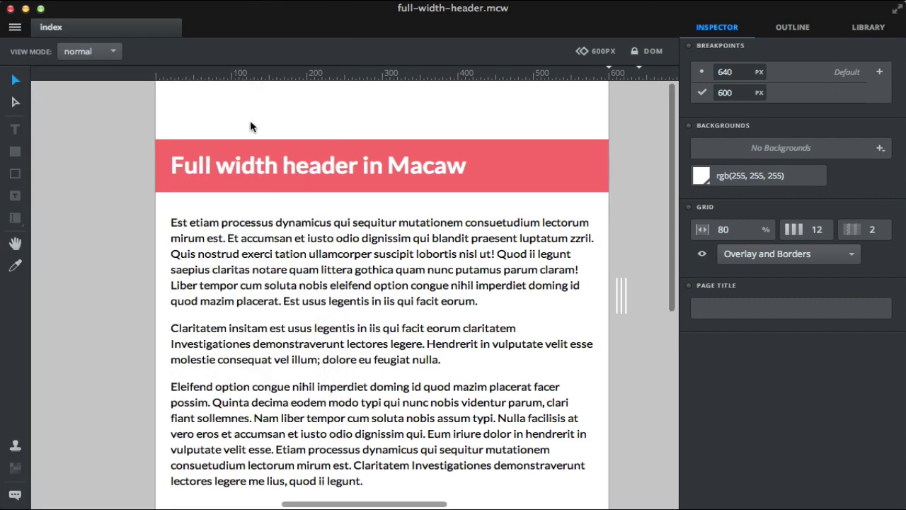
Step: Change the red header's height from a fixed 74px to auto
click(528, 161)
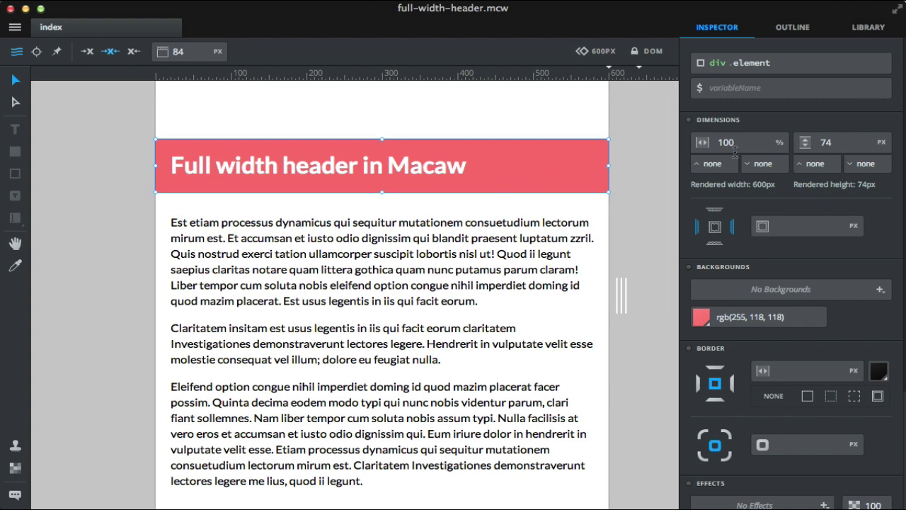
click(837, 149)
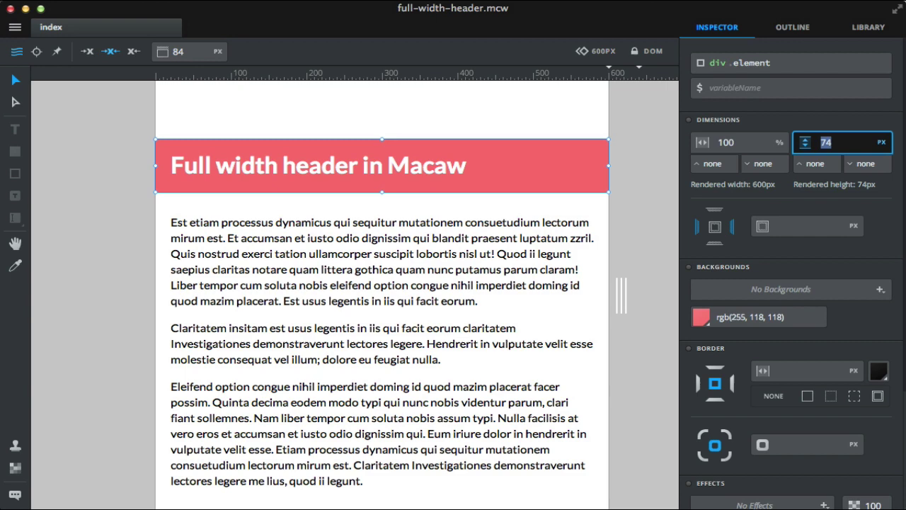
key(BackSpace)
key(Return)
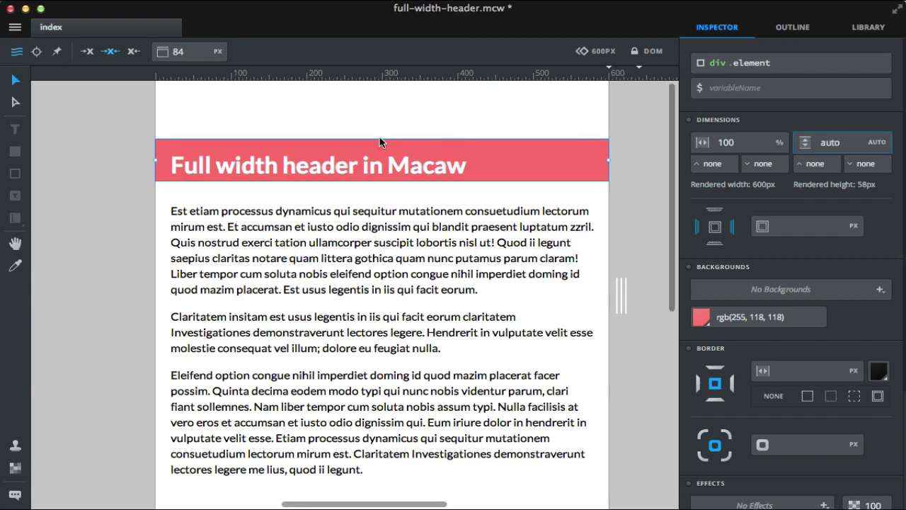
key(Escape)
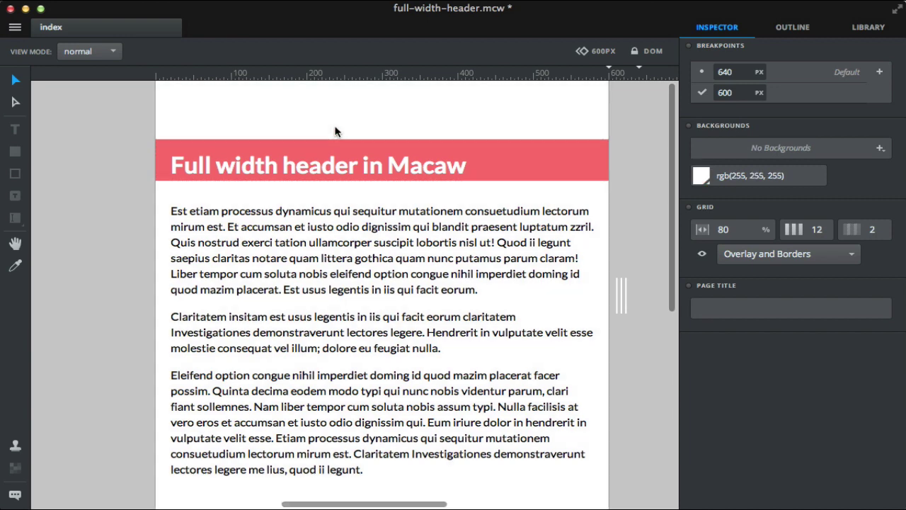
Step: Give the red header 10px of padding
click(397, 157)
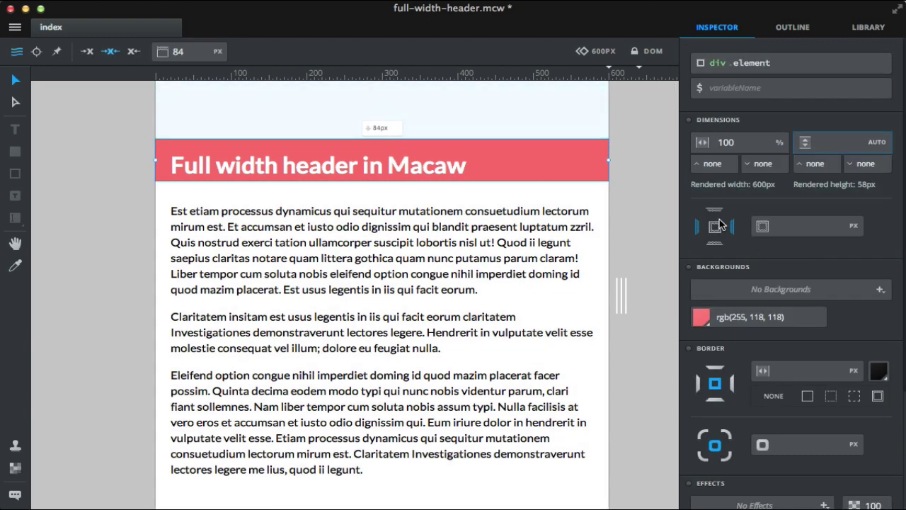
click(779, 232)
text(10)
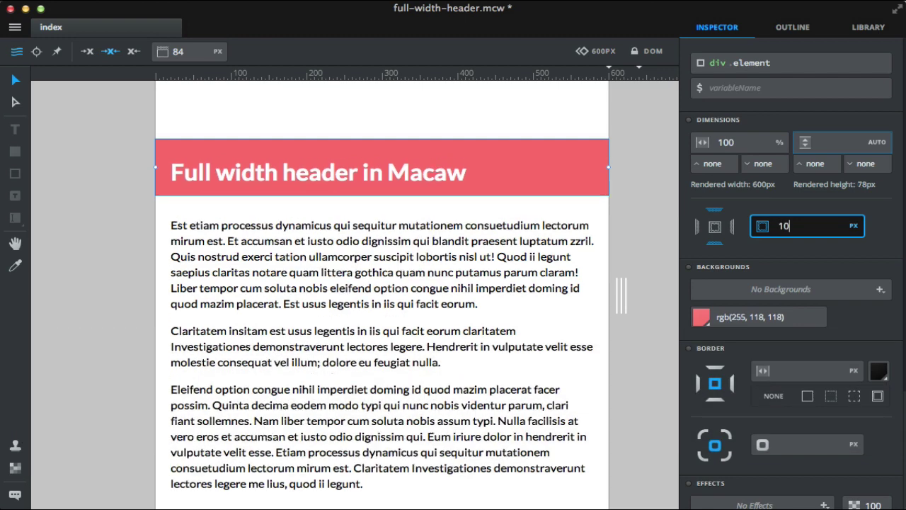
click(402, 177)
Step: Set the heading's top margin to 0 so it sits evenly inside the header
click(365, 172)
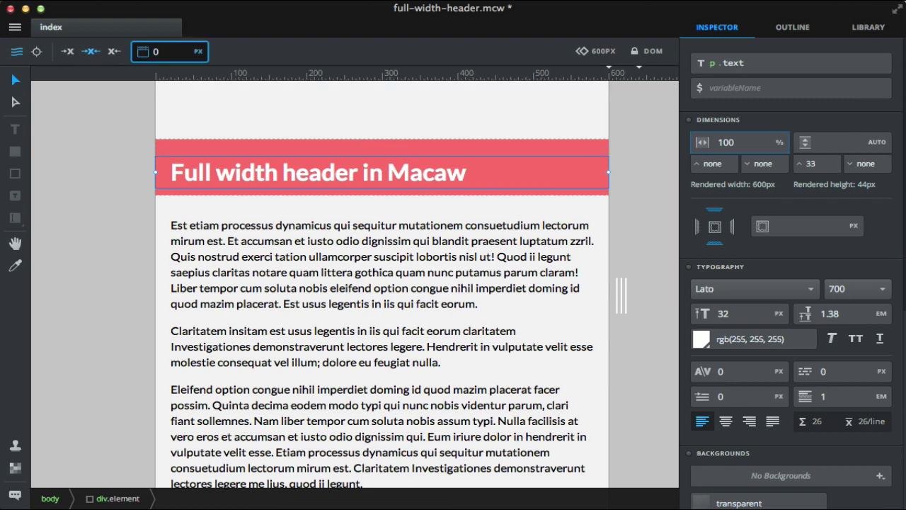
key(Return)
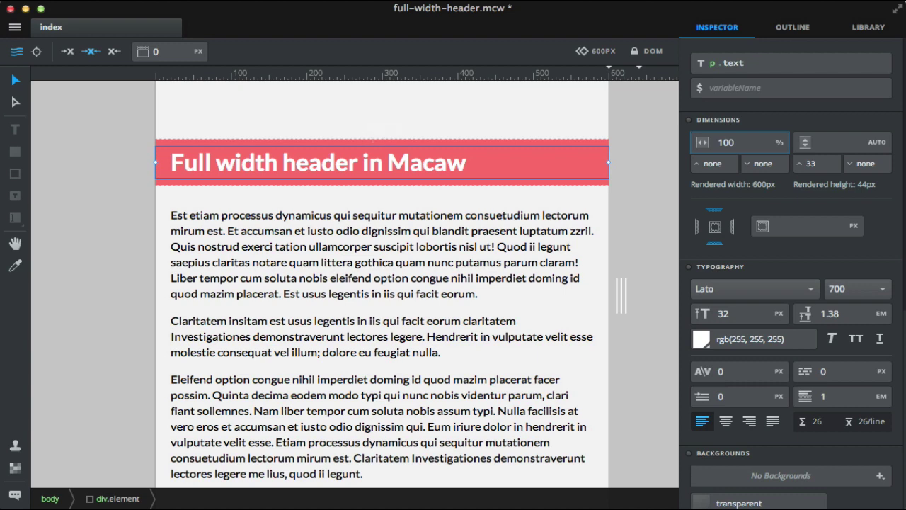
click(203, 116)
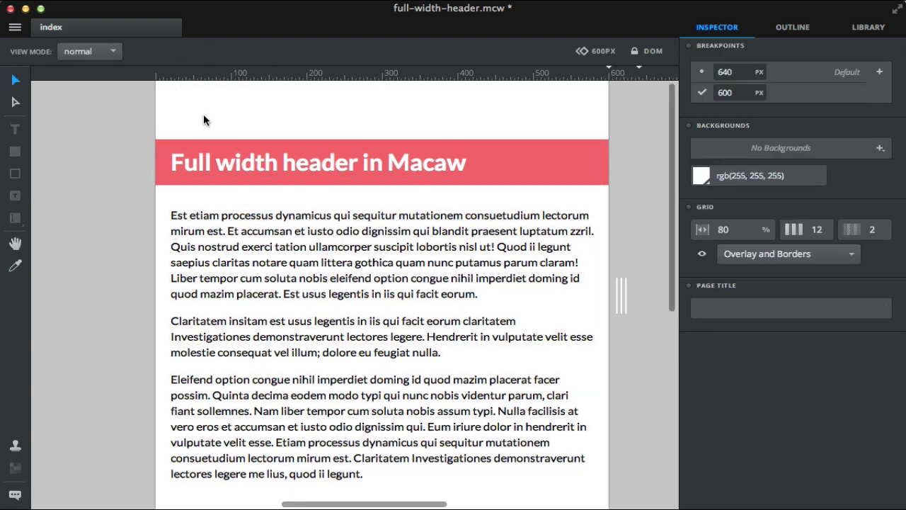
click(262, 158)
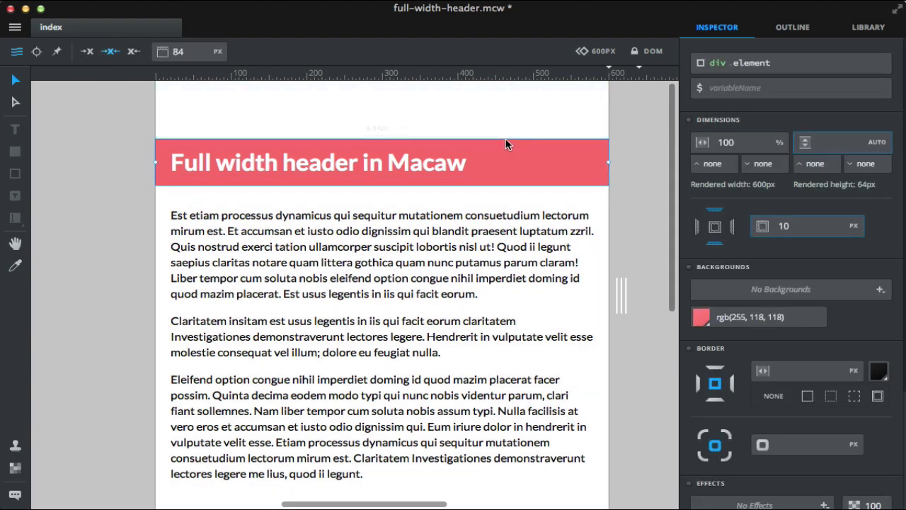
Step: Save and preview index.html, resizing the preview window narrower and wider to check the layout
key(super+s)
key(super+p)
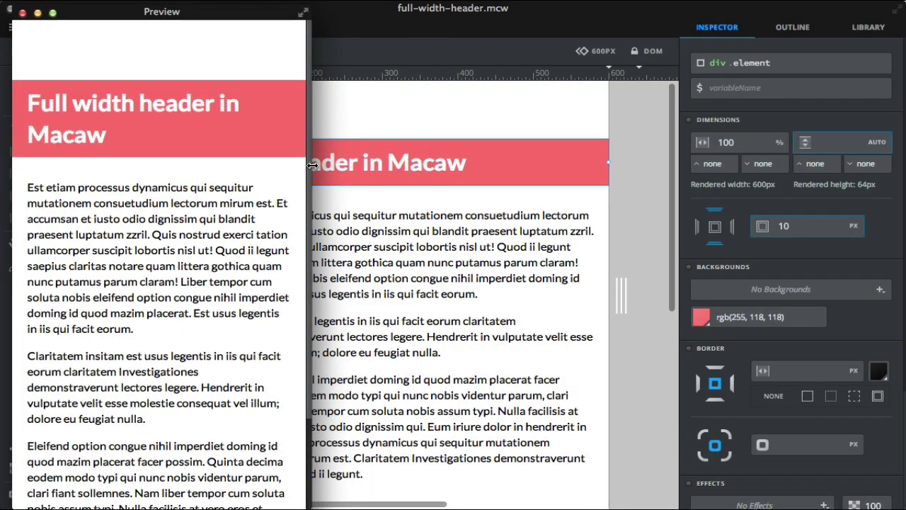
drag(312, 165, 690, 128)
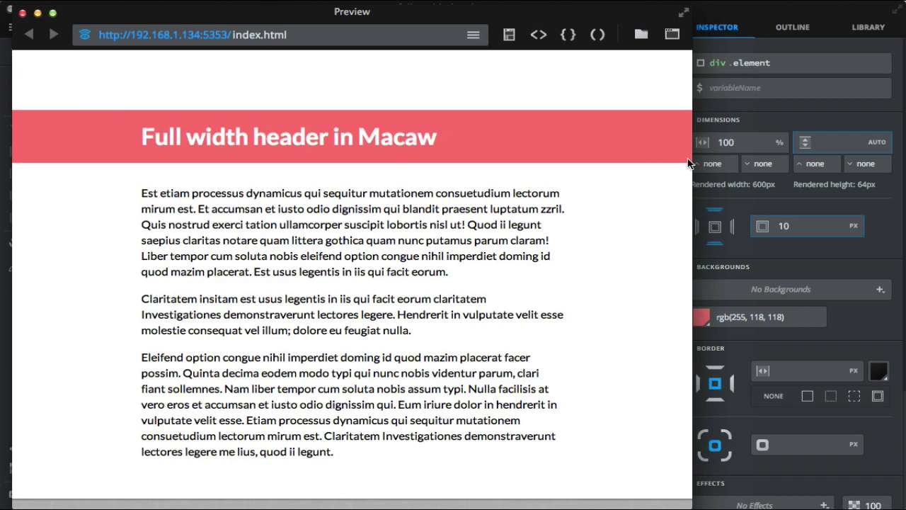
drag(691, 161, 718, 102)
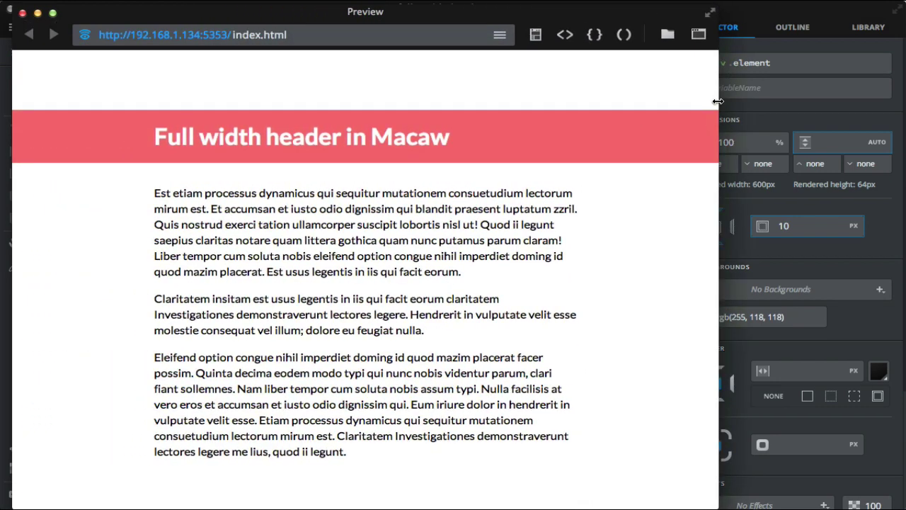